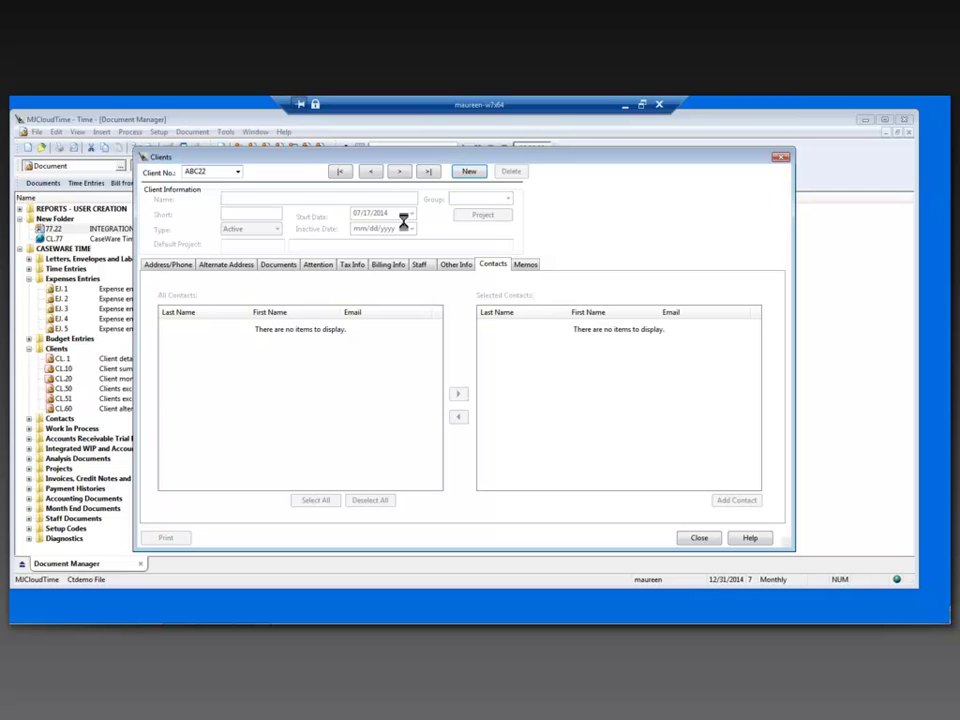
# Name the new client 'Abc Services Inc' and link the first four contacts to it
pyautogui.write('A')
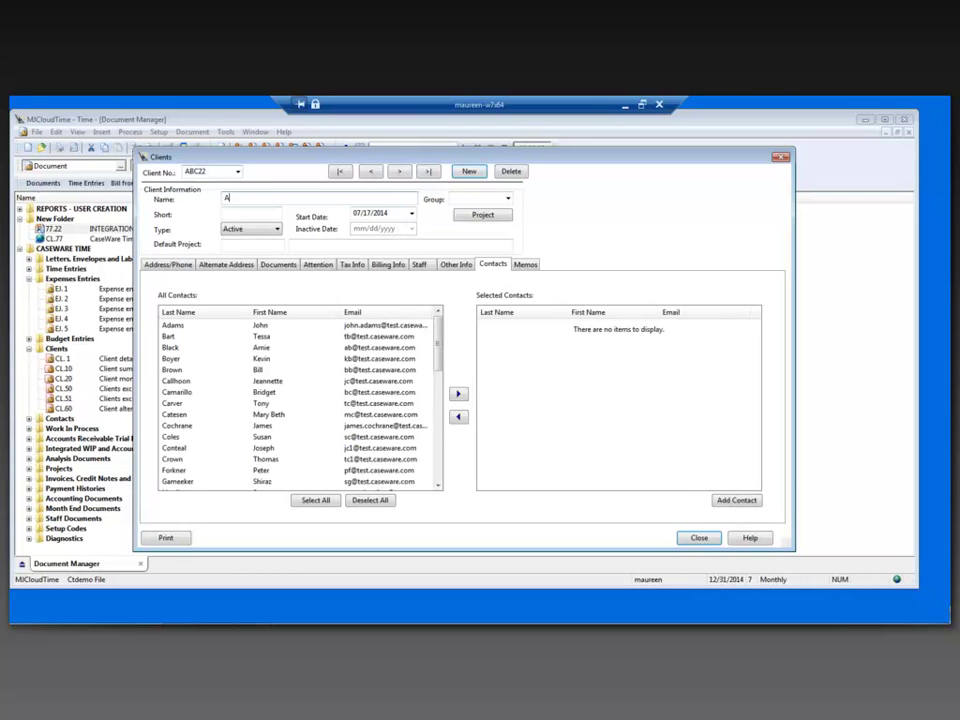
pyautogui.write('bc Services Inc')
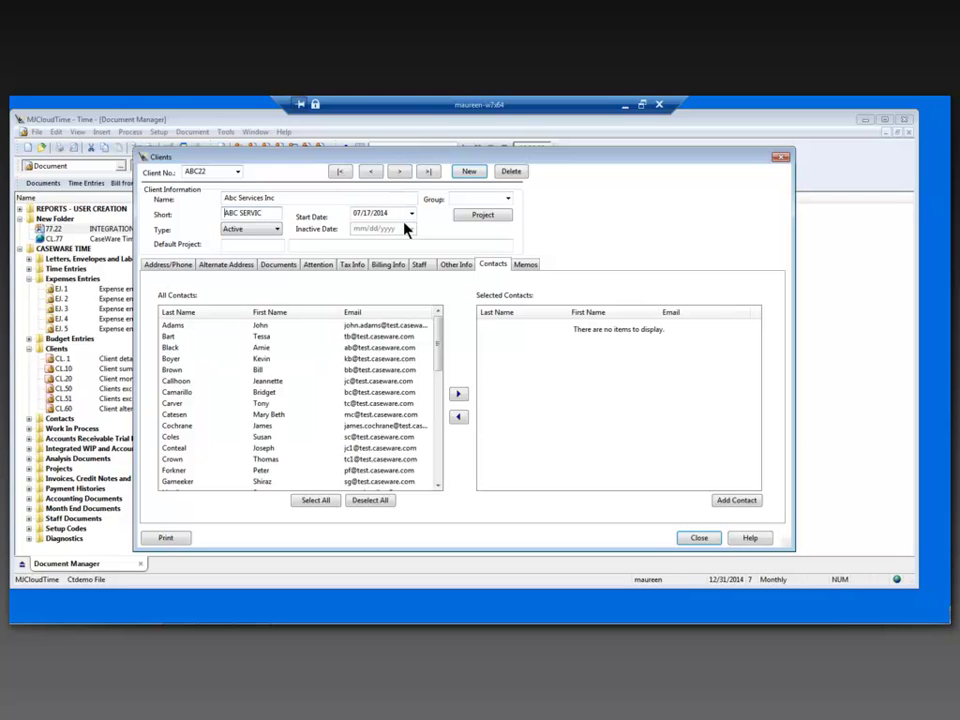
pyautogui.click(273, 327)
pyautogui.press('capslock')
pyautogui.click(271, 360)
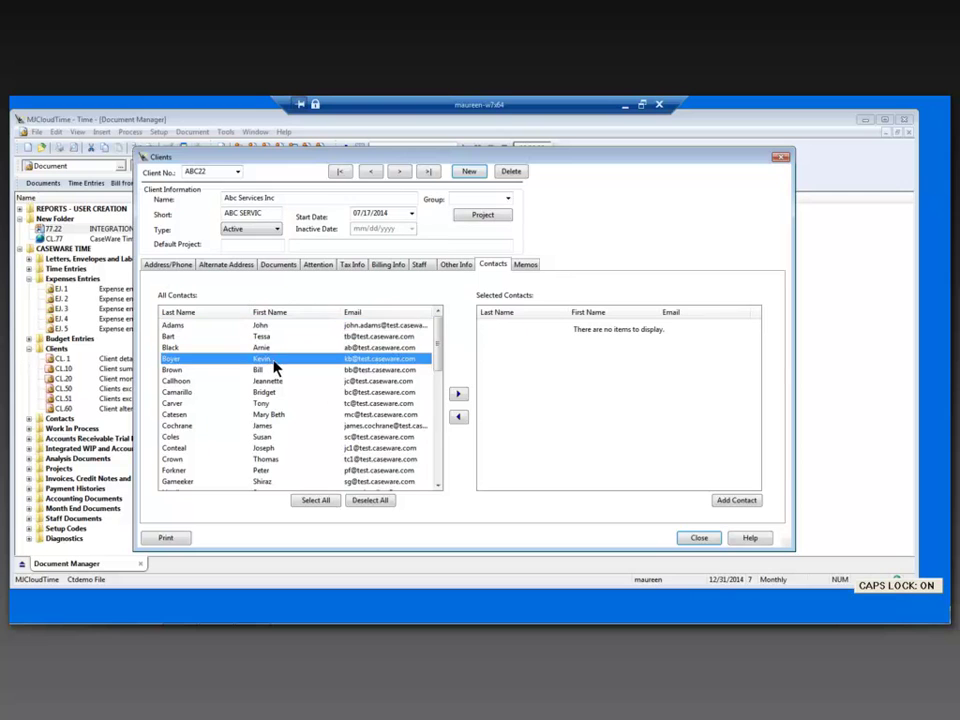
pyautogui.keyDown('shift'); pyautogui.click(266, 327); pyautogui.keyUp('shift')
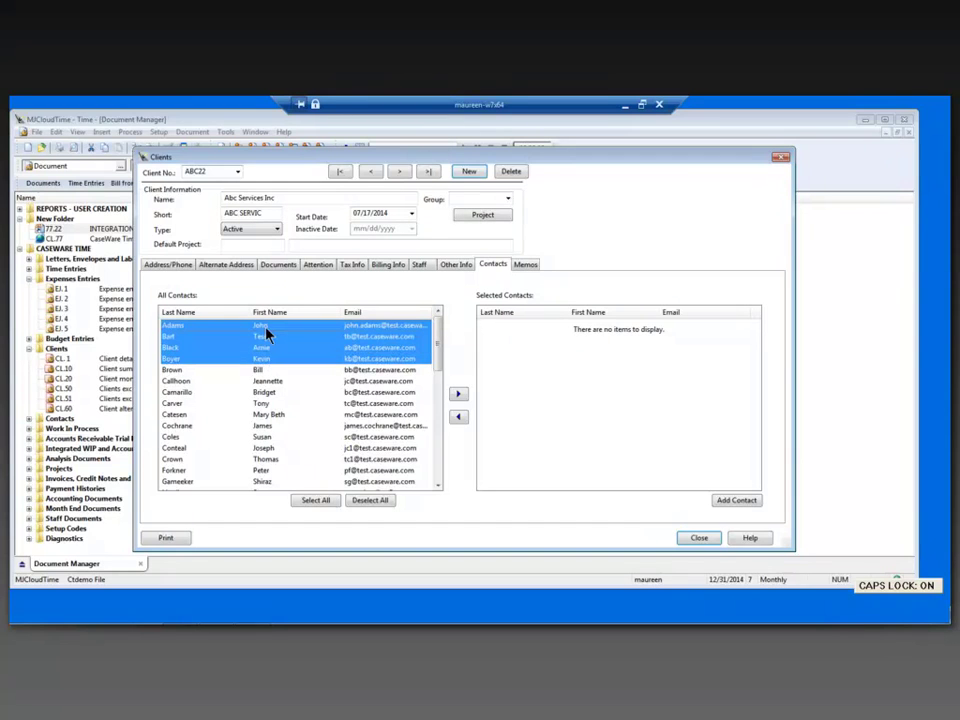
pyautogui.click(457, 394)
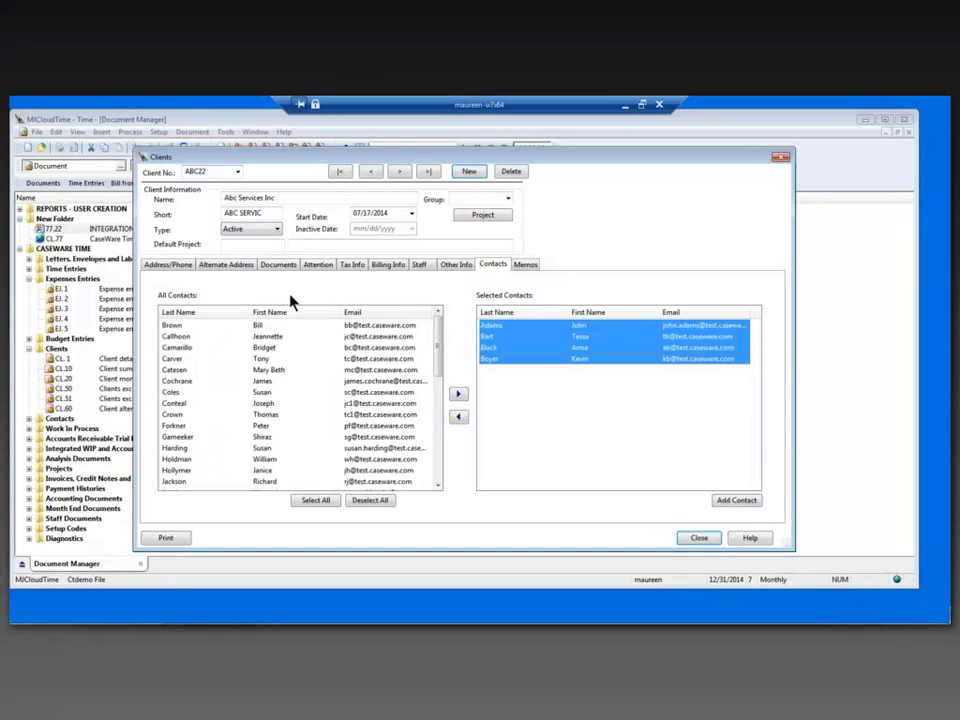
pyautogui.click(167, 266)
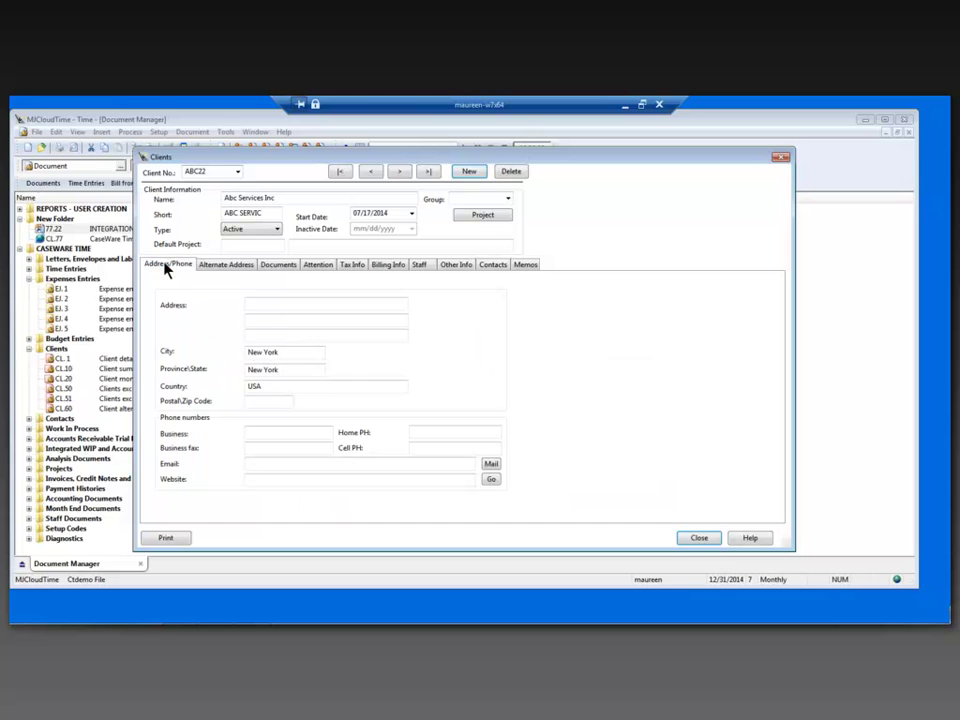
# Enter 'Address 1' as the client's address, fill in its e-mail field, and close the record
pyautogui.click(268, 302)
pyautogui.press('capslock')
pyautogui.write('4')
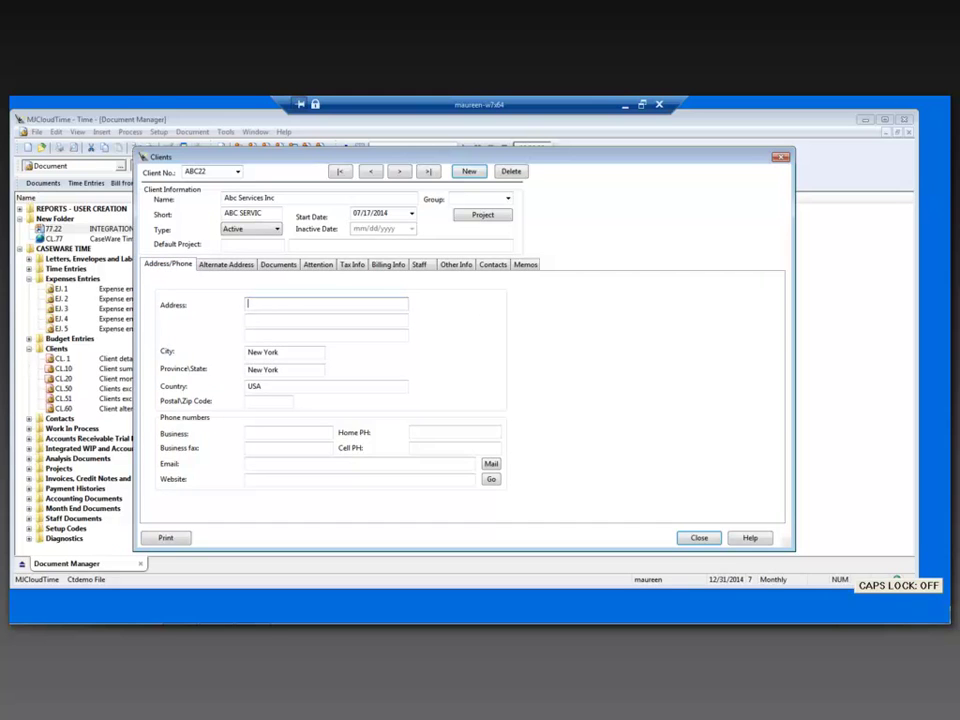
pyautogui.press('BackSpace')
pyautogui.write('Addre')
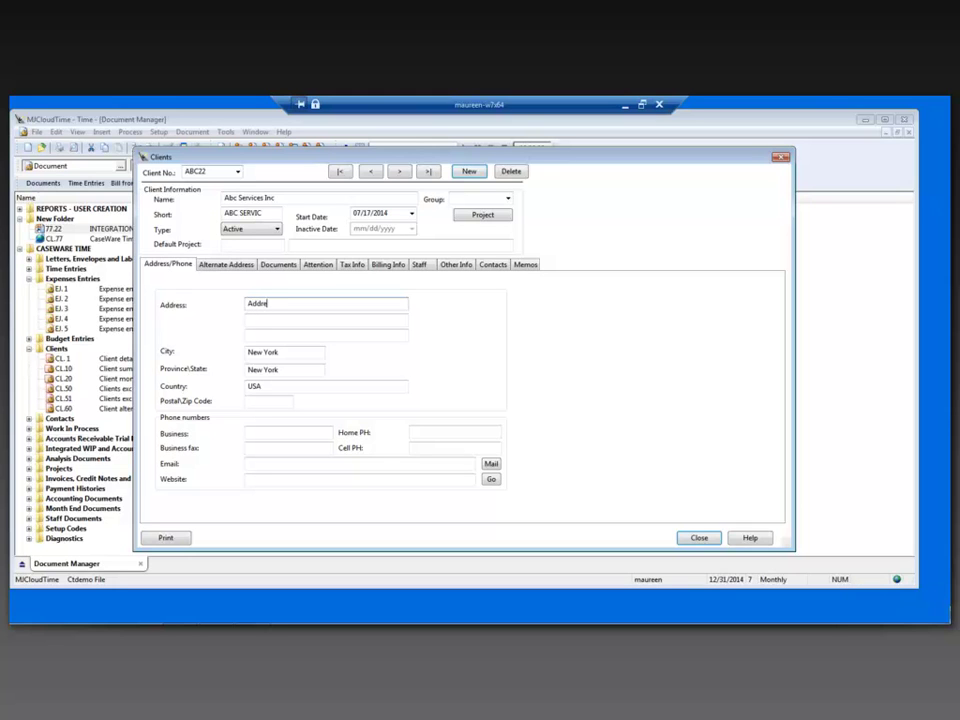
pyautogui.write('ss 1')
pyautogui.click(250, 464)
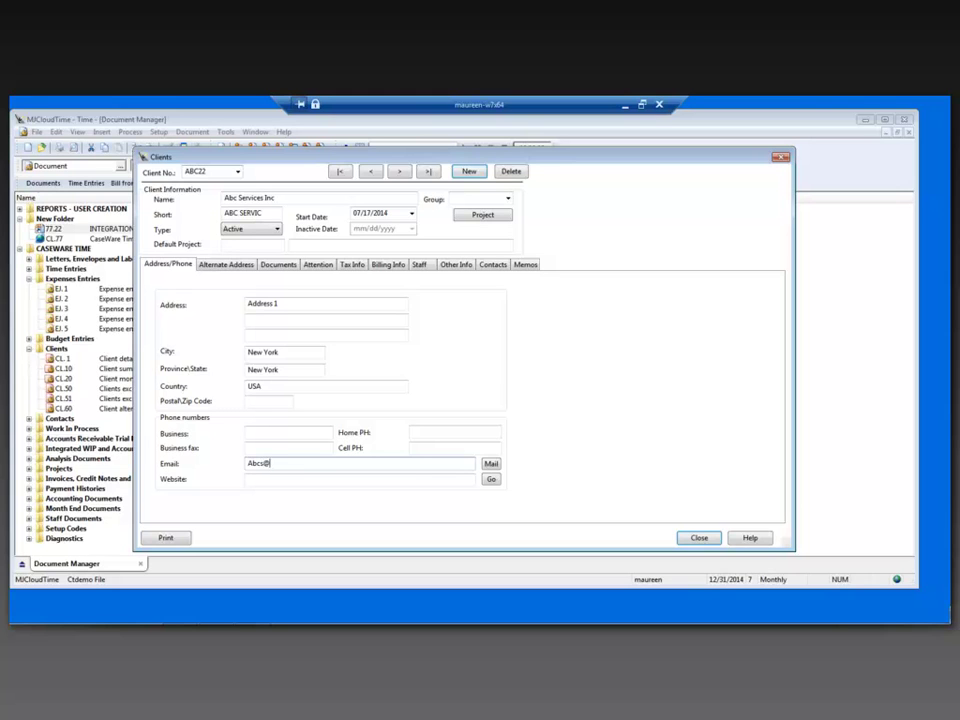
pyautogui.click(685, 539)
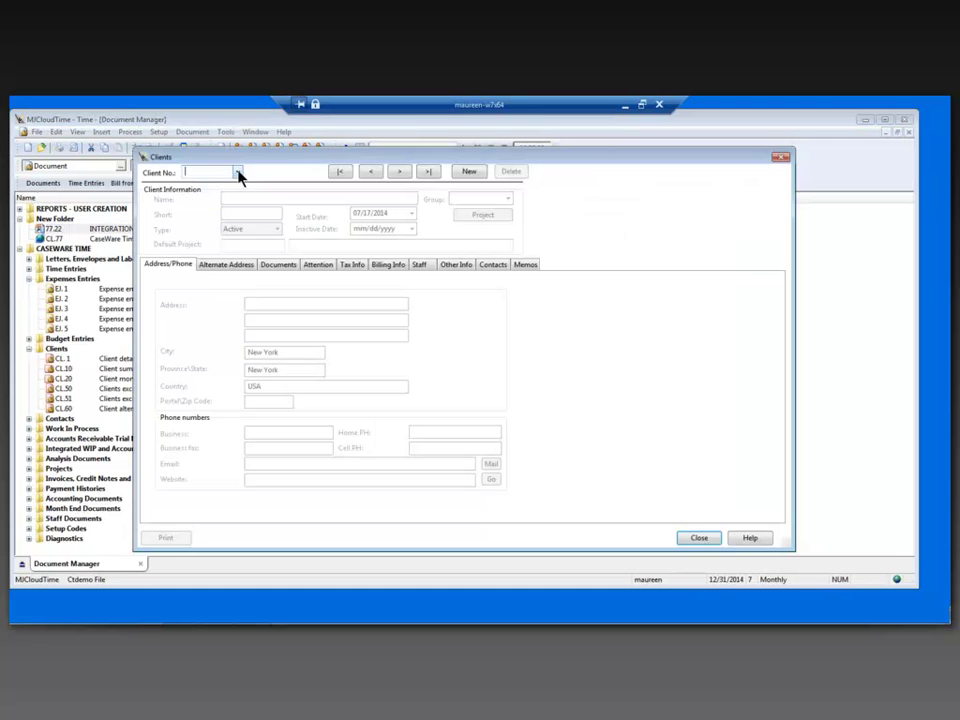
# Load client 1000 (ABC Limited) and append ' - Change' to its name and street address
pyautogui.click(237, 171)
pyautogui.click(238, 197)
pyautogui.write('- Change')
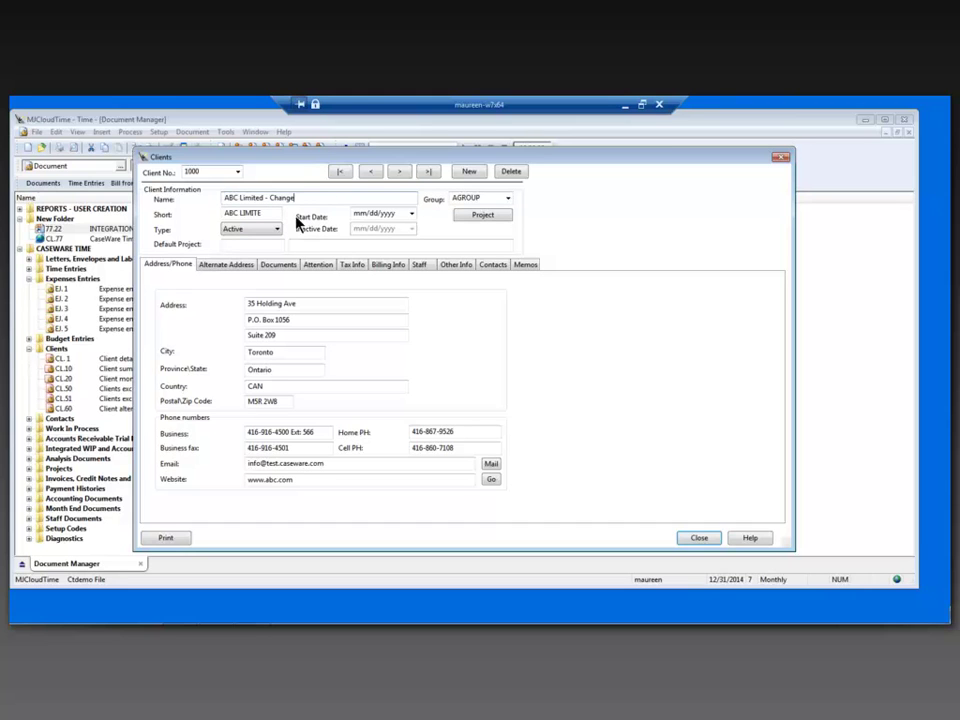
pyautogui.click(331, 302)
pyautogui.write('- ch')
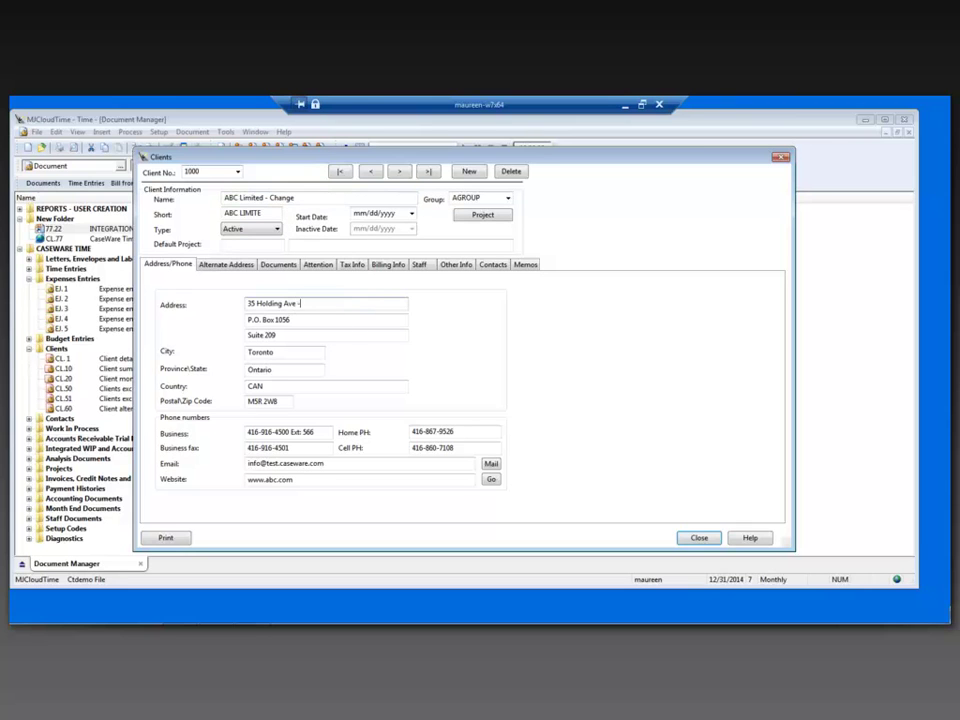
pyautogui.press('BackSpace')
pyautogui.press('BackSpace')
pyautogui.write('Change')
pyautogui.click(686, 543)
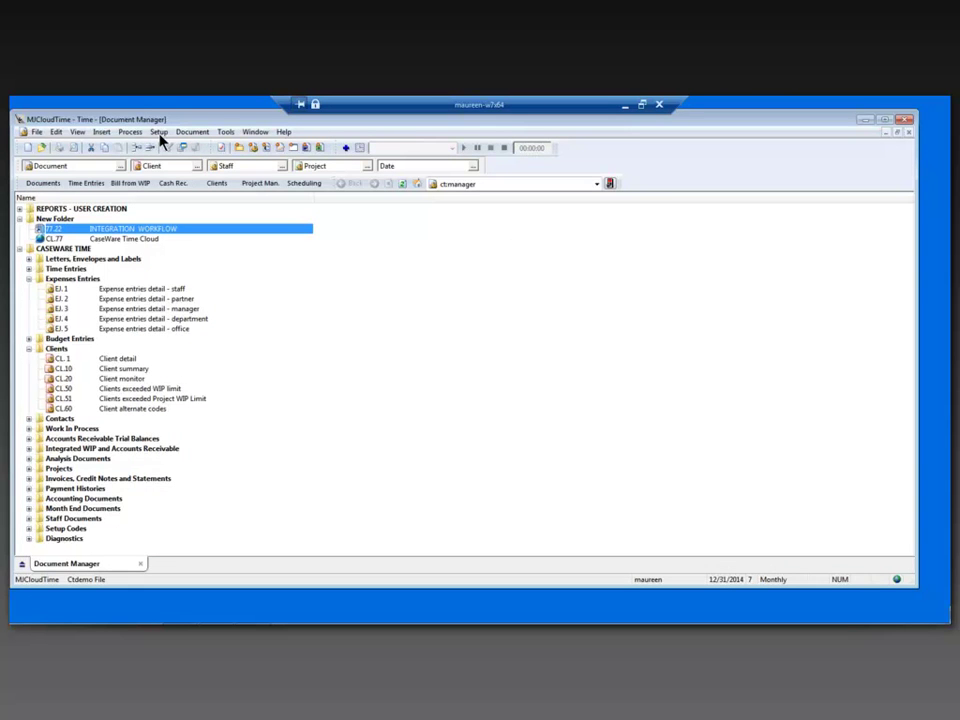
# Create a new staff member with Staff No. AN01 from Setup > Staff
pyautogui.click(159, 132)
pyautogui.click(169, 216)
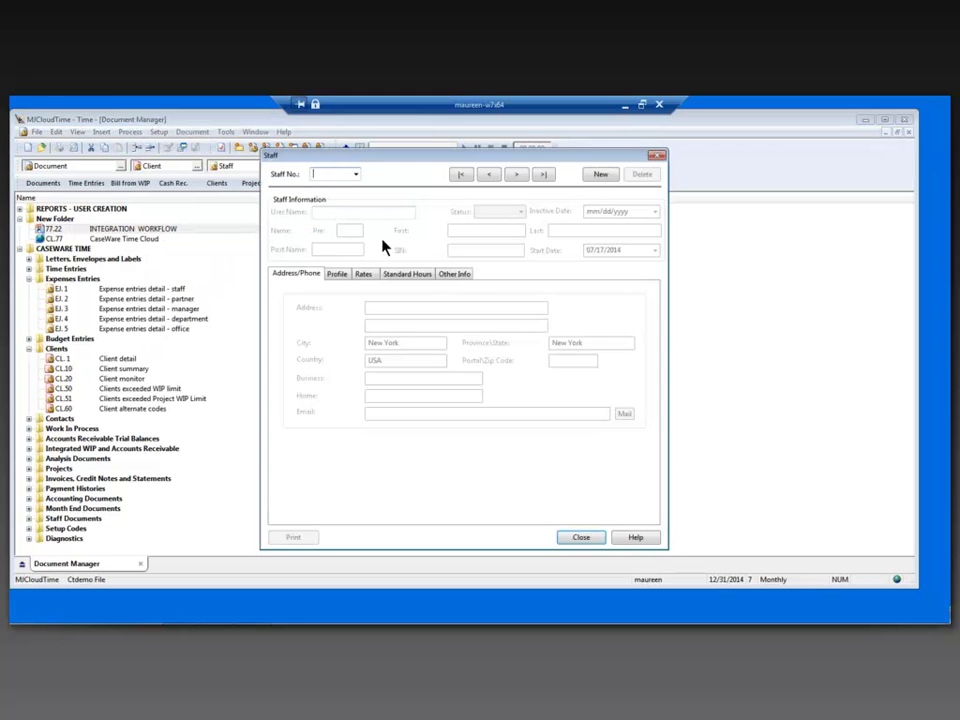
pyautogui.write('An01')
pyautogui.press('Tab')
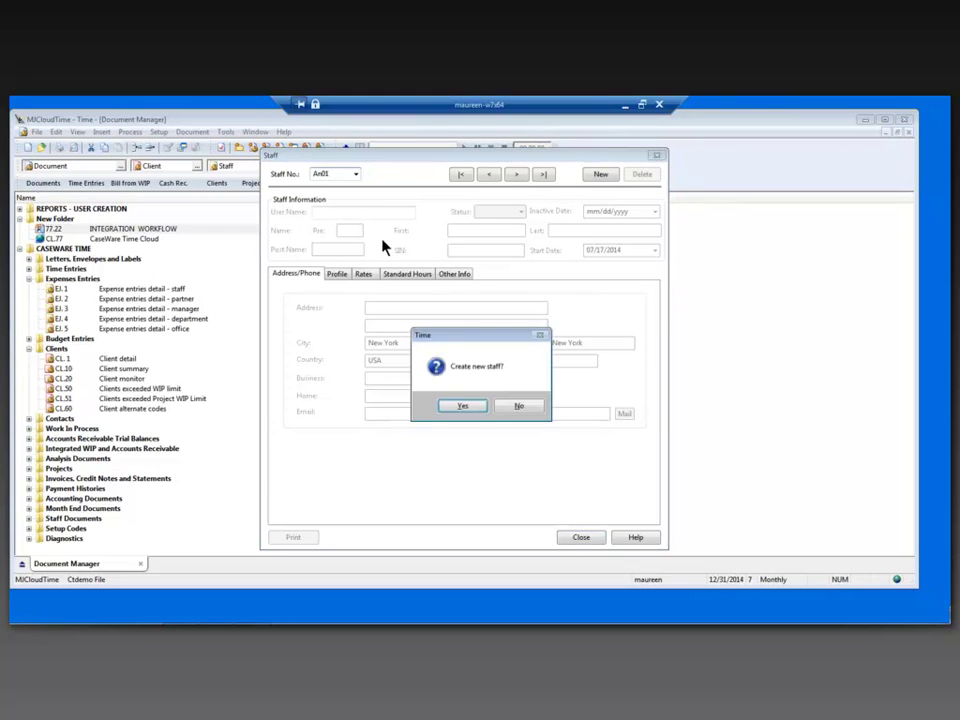
pyautogui.press('Return')
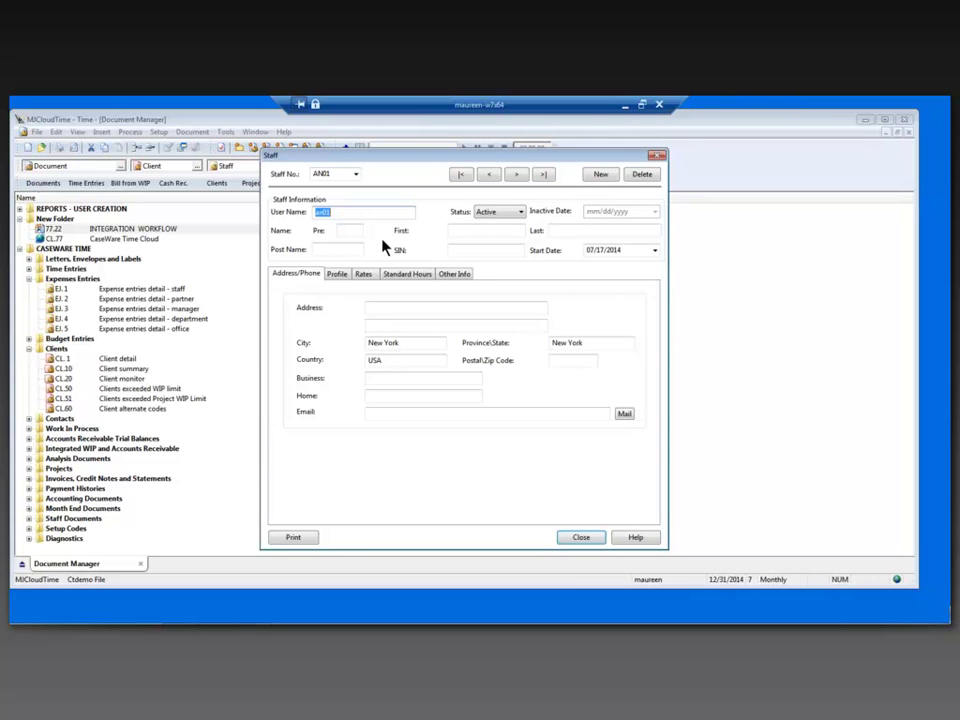
# Fill in AN01's first name, last name, e-mail, and street address 'Addres 1'
pyautogui.click(467, 229)
pyautogui.write('Ana')
pyautogui.press('Tab')
pyautogui.write('Last')
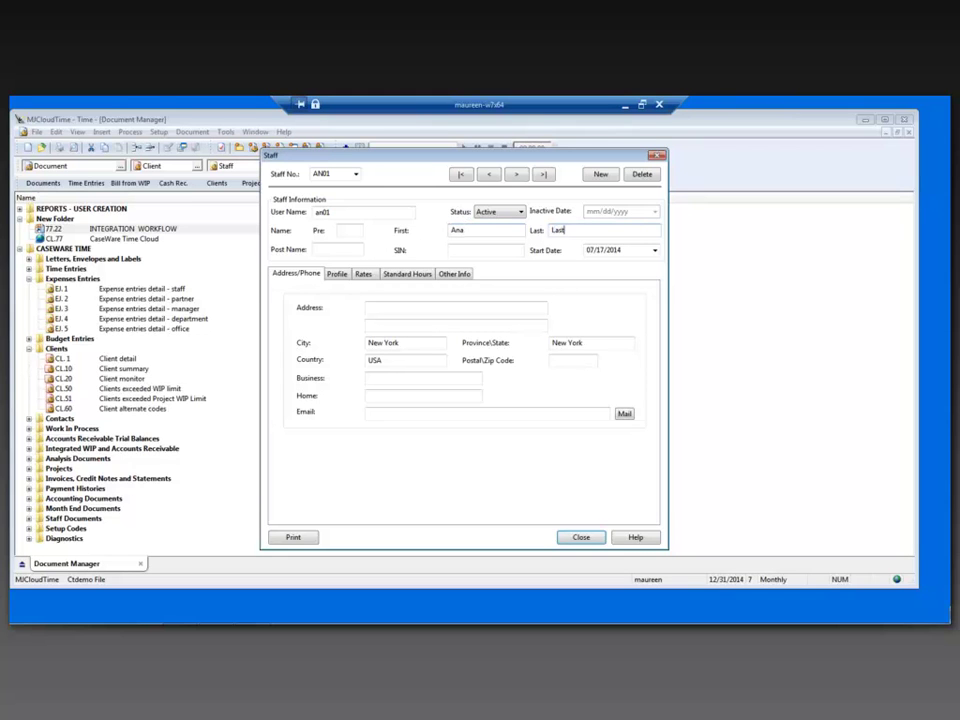
pyautogui.write('Name')
pyautogui.click(396, 413)
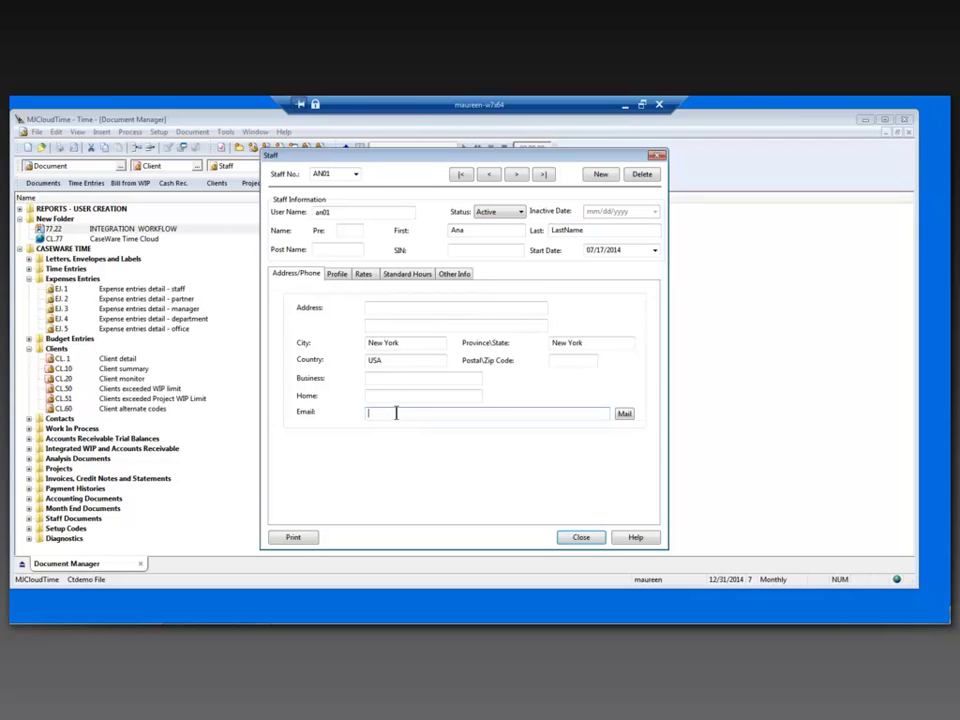
pyautogui.click(384, 308)
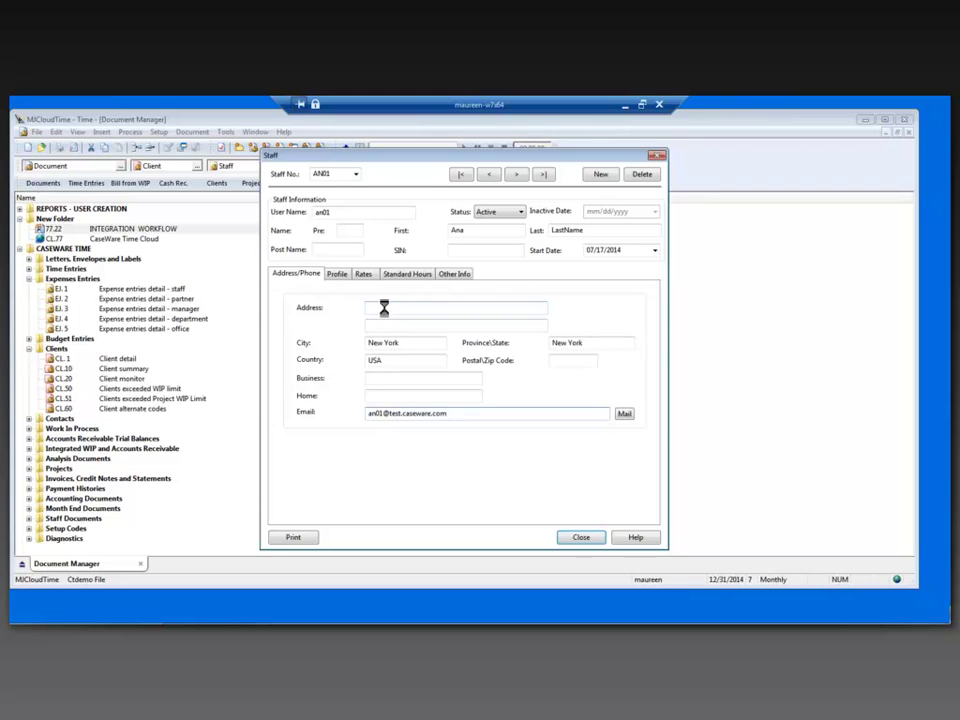
pyautogui.write('Add')
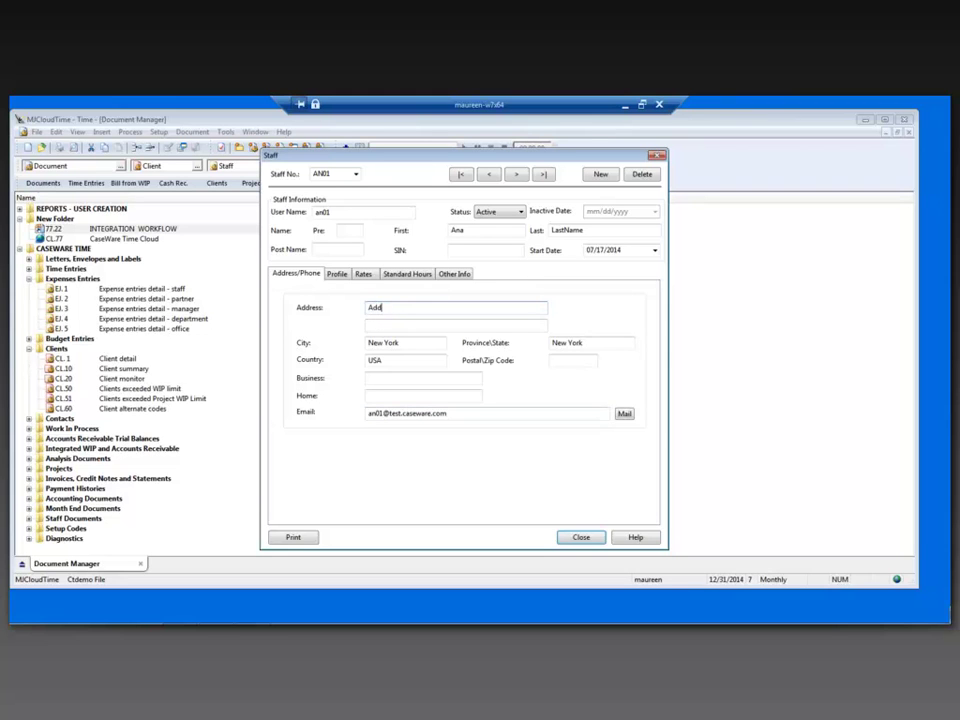
pyautogui.write('res 1')
# Close the staff record and display the full work codes list
pyautogui.click(584, 541)
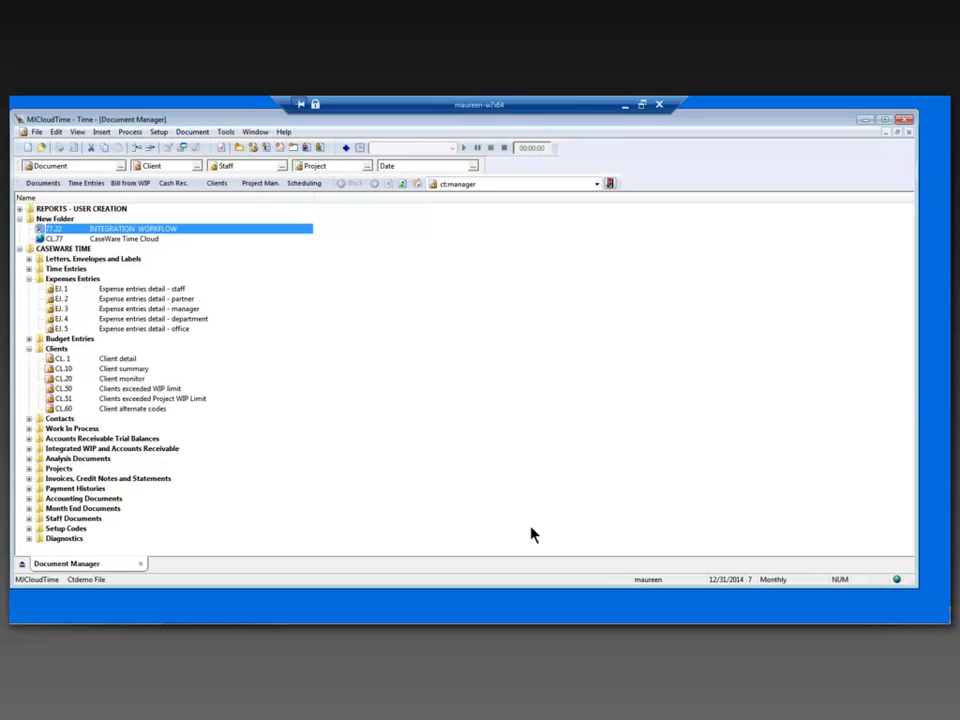
pyautogui.click(157, 132)
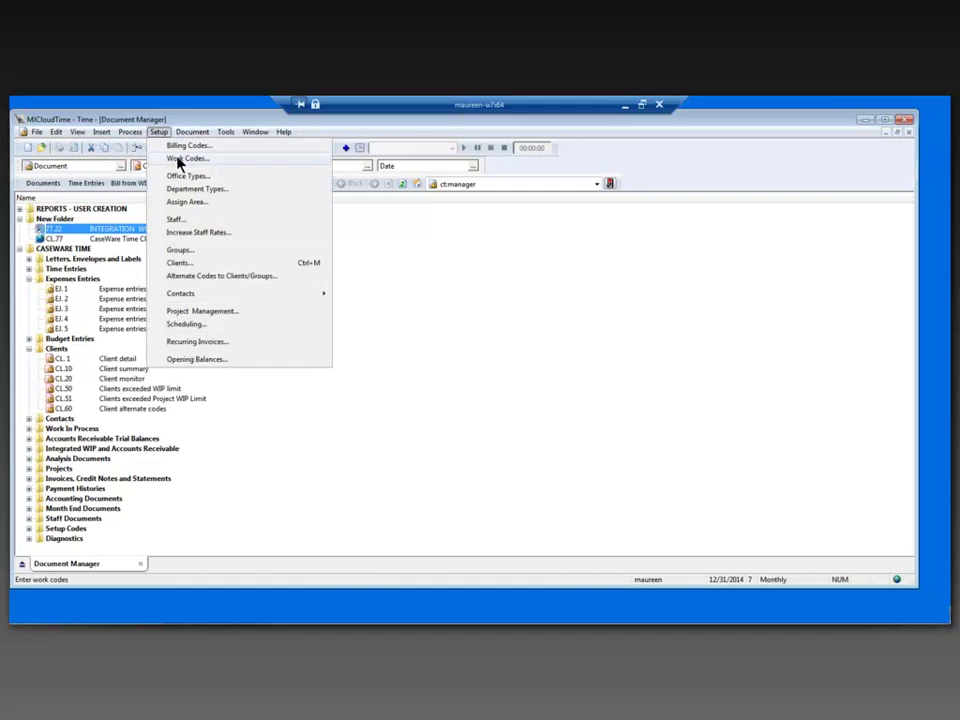
pyautogui.click(179, 159)
pyautogui.click(78, 202)
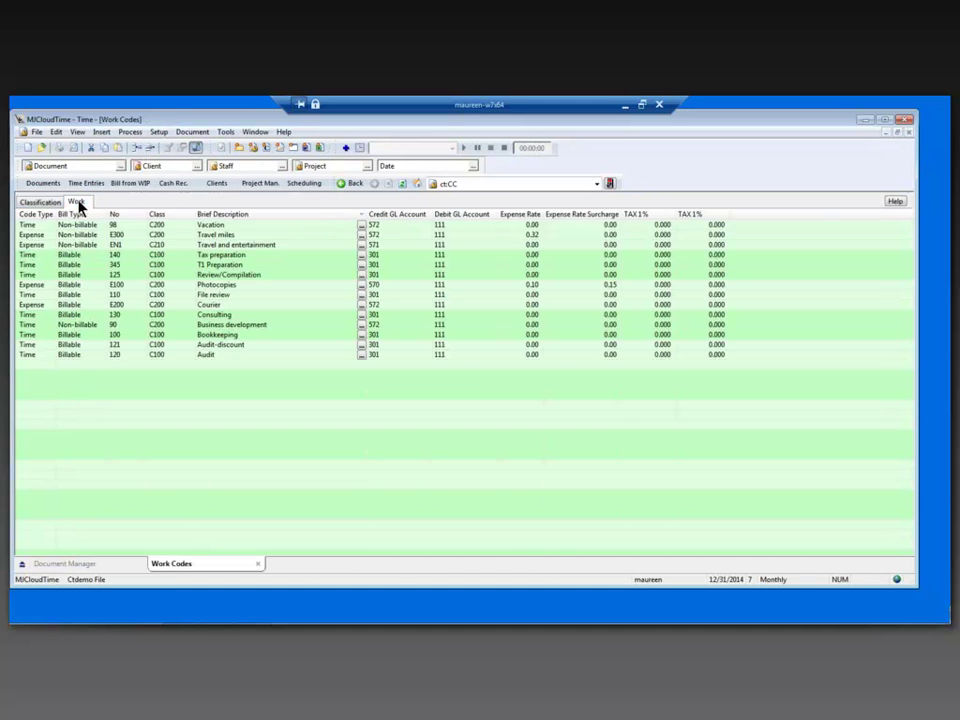
# Add work code 555, class C100, described as 'New Work Code'
pyautogui.click(45, 366)
pyautogui.click(89, 365)
pyautogui.click(123, 366)
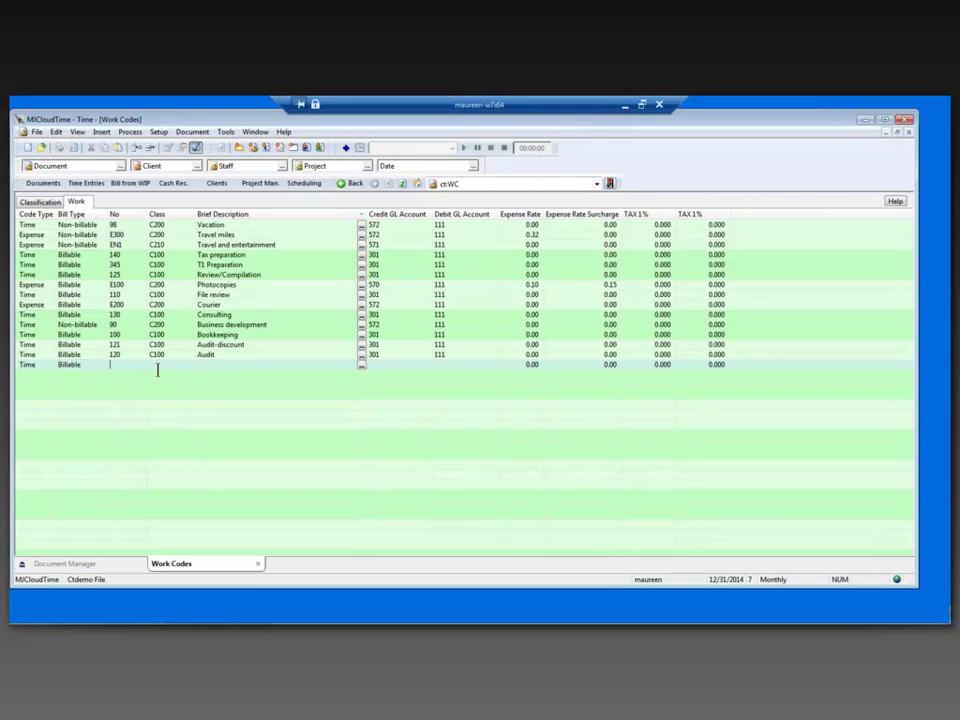
pyautogui.write('555')
pyautogui.press('Tab')
pyautogui.write('c100')
pyautogui.press('Tab')
pyautogui.write('New Work Code')
pyautogui.press('Tab')
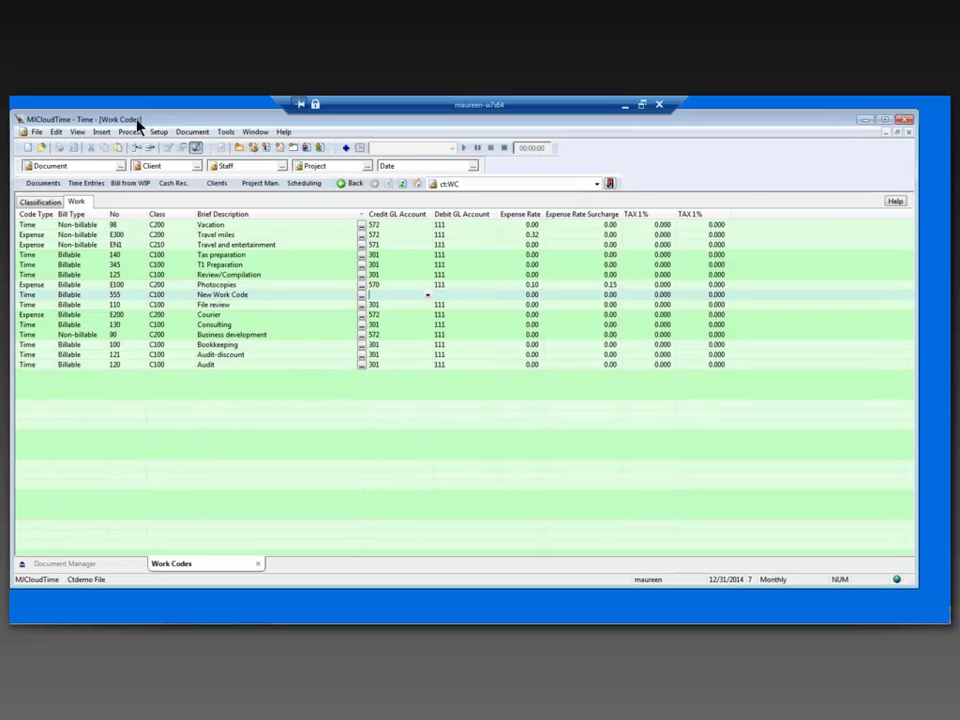
# Set work code 555's Debit GL Account, commit the row, and close the list
pyautogui.click(471, 294)
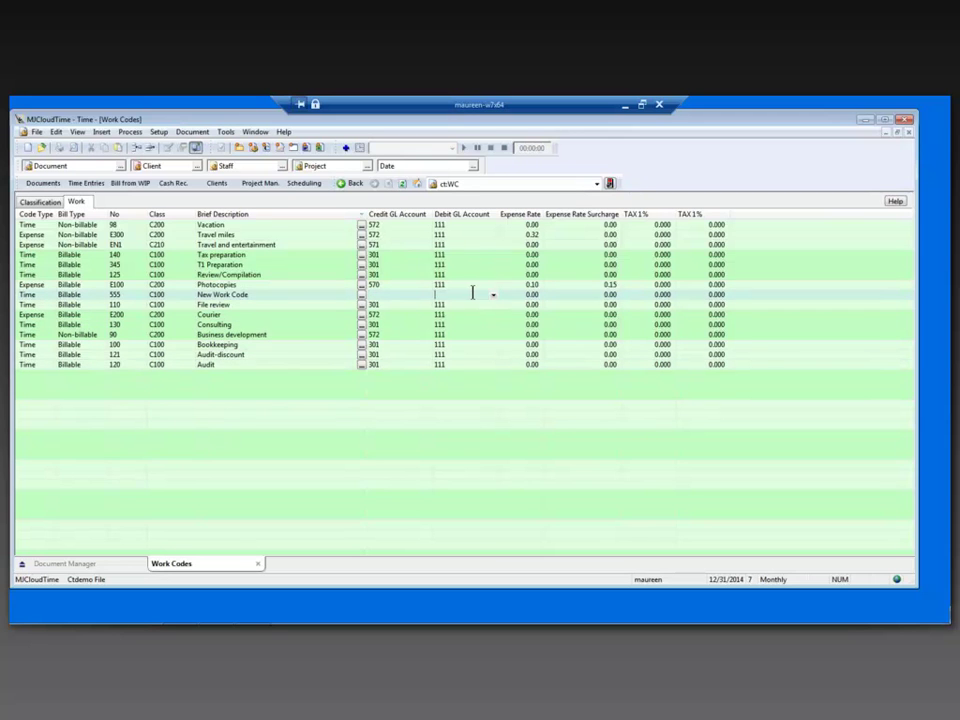
pyautogui.click(548, 386)
pyautogui.click(907, 133)
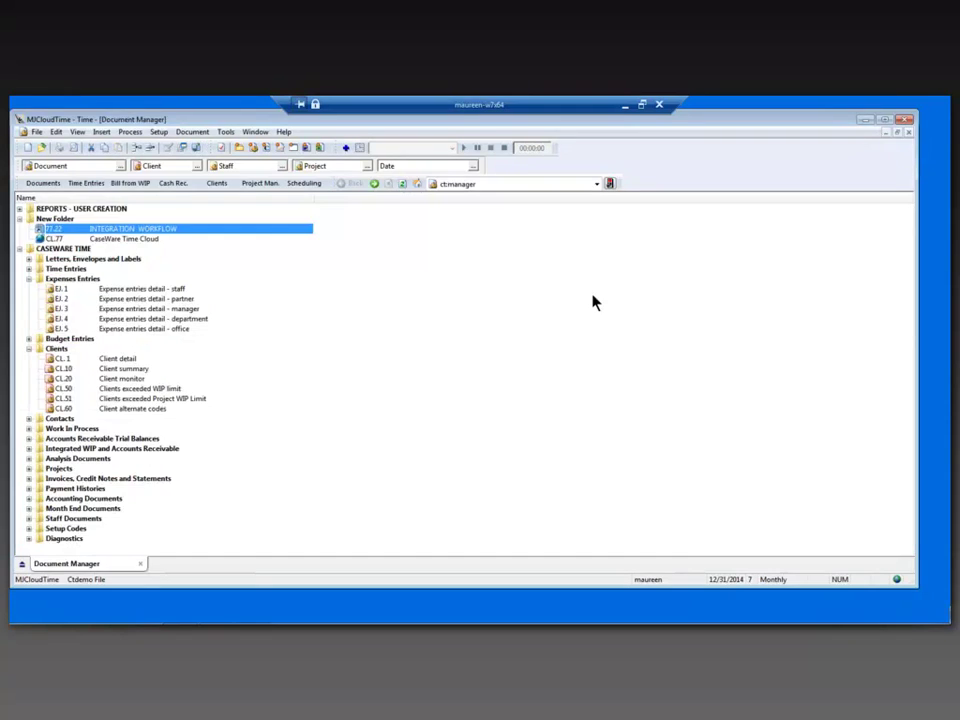
# Switch to the browser and enter the account e-mail and password on the CaseWare Cloud sign-in page
pyautogui.click(865, 120)
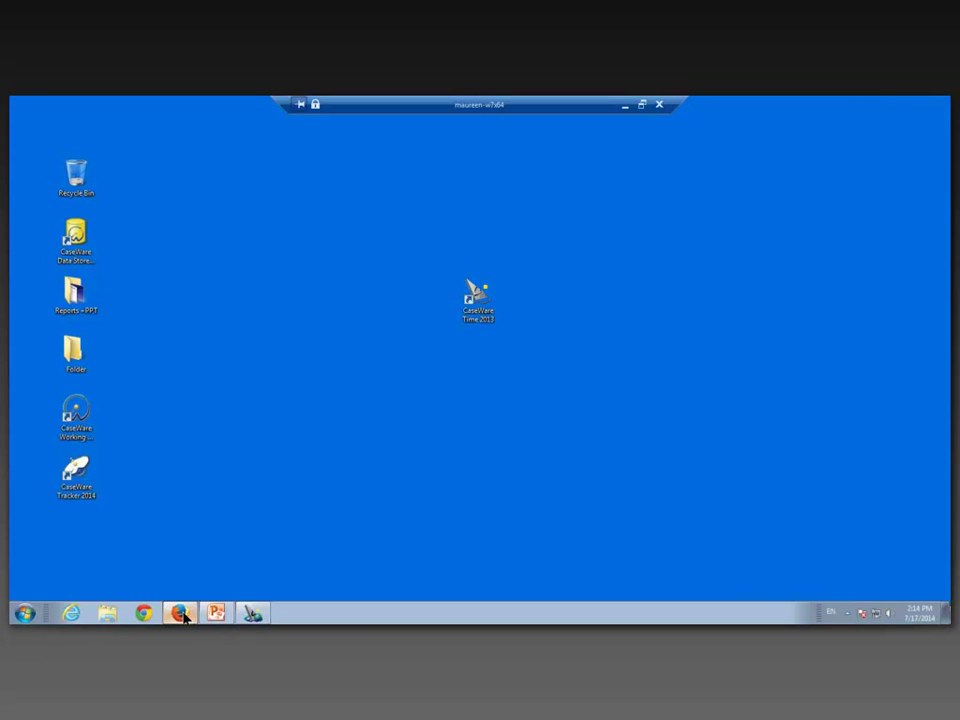
pyautogui.click(179, 613)
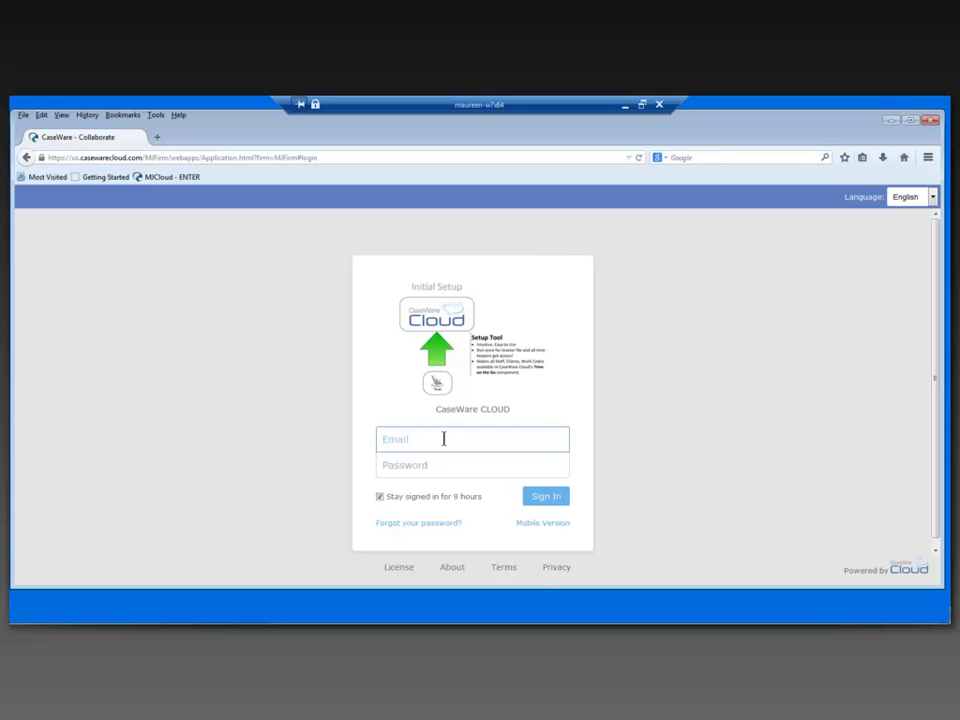
pyautogui.press('Tab')
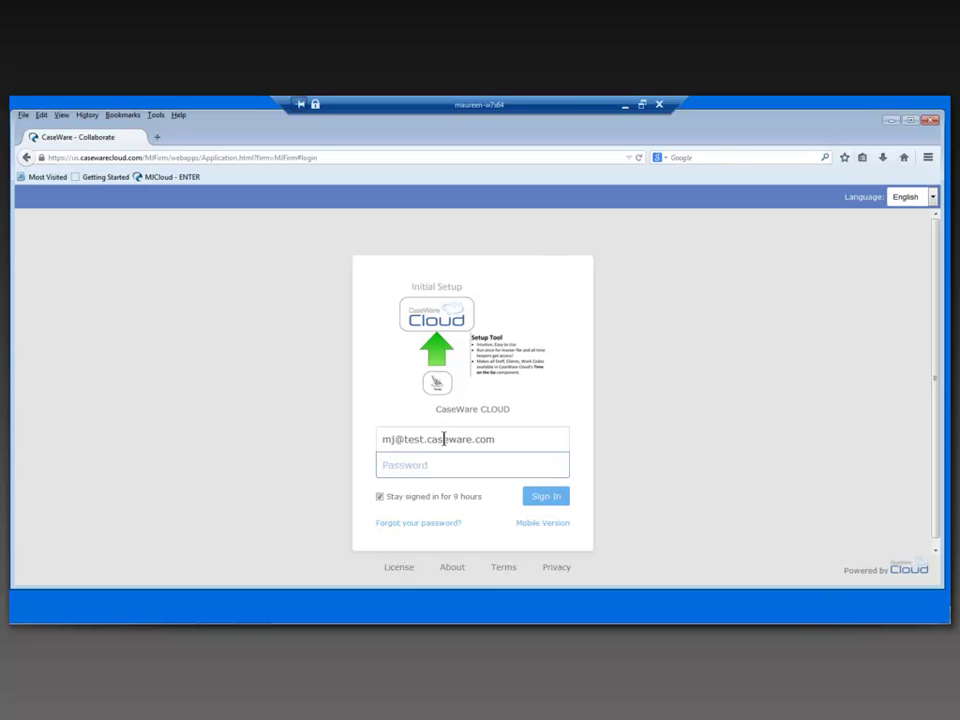
pyautogui.write('*******')
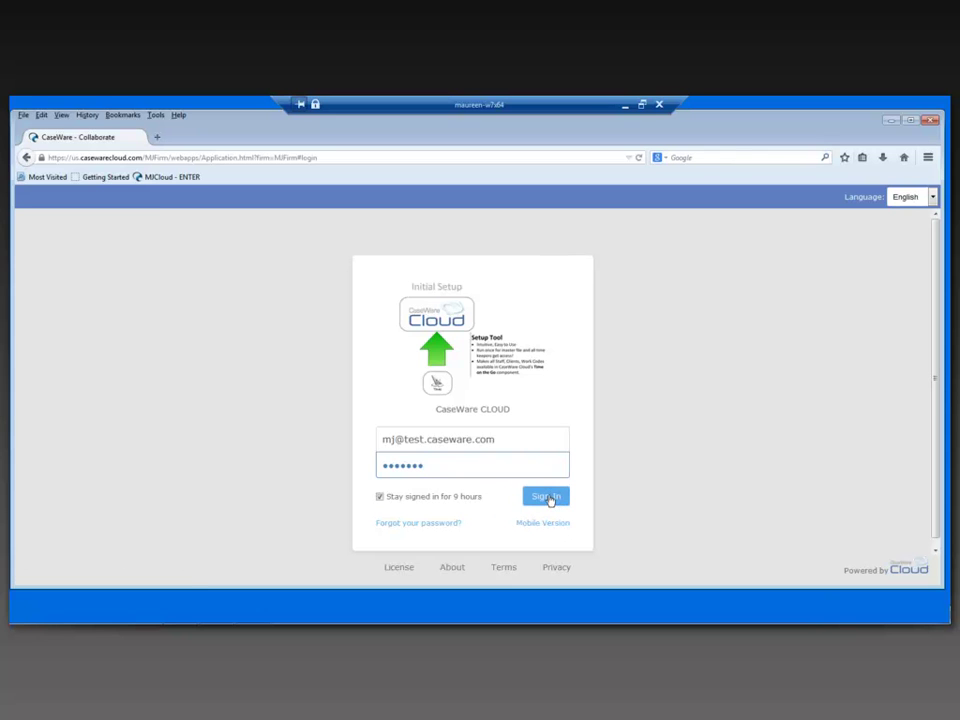
# Sign in, filter Entities to Clients, and select Abc Services Inc to show its details
pyautogui.click(549, 502)
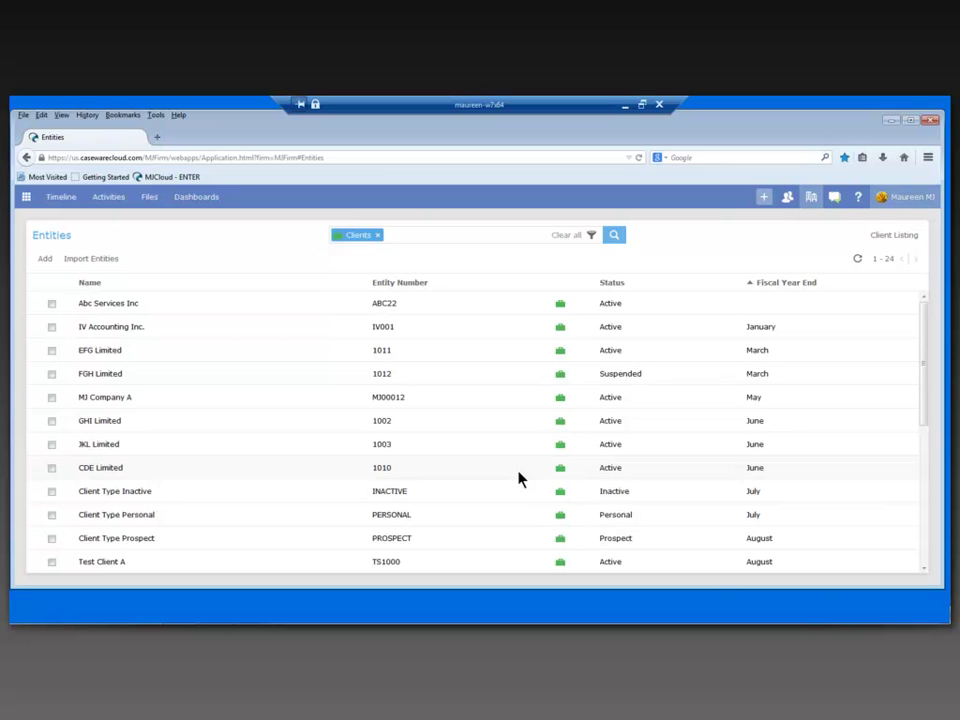
pyautogui.click(591, 235)
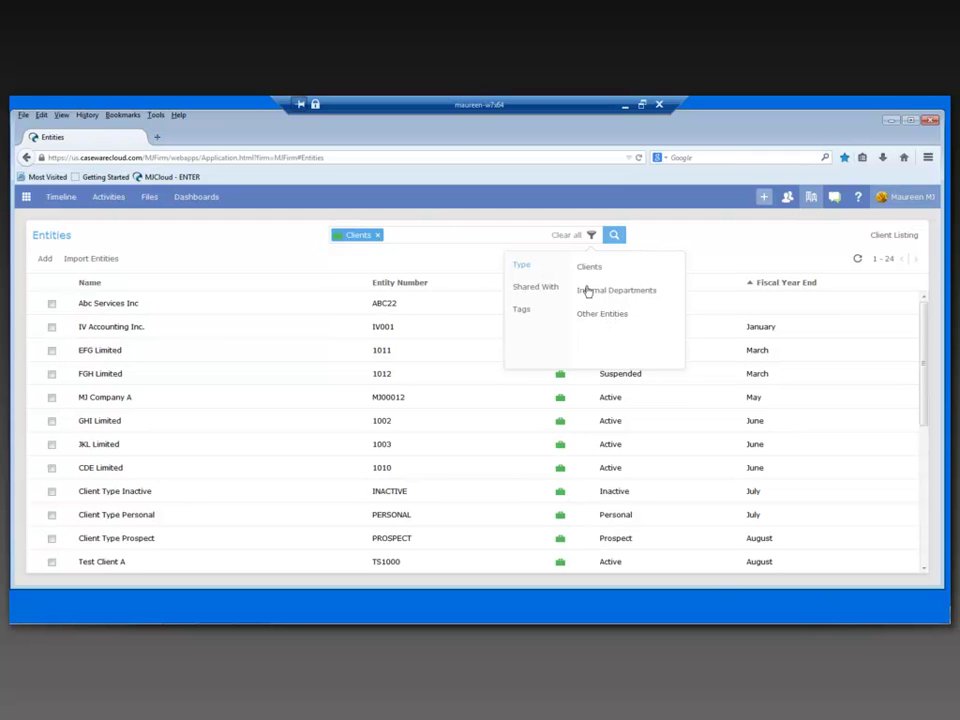
pyautogui.click(590, 272)
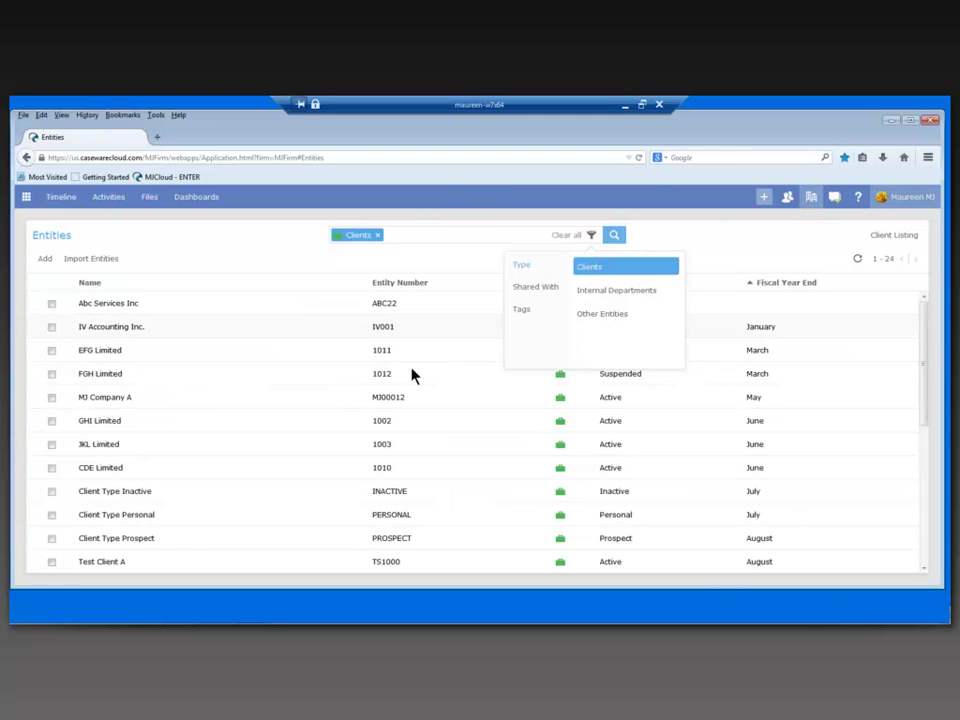
pyautogui.click(309, 312)
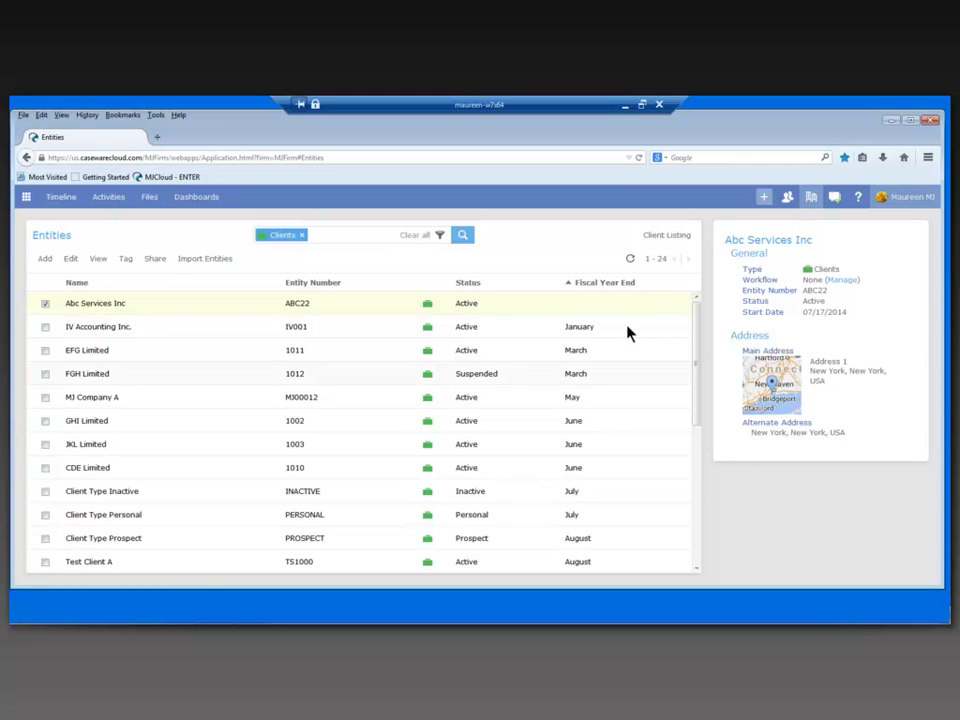
# Sort clients by Fiscal Year End, latest first, and open the ABC Limited - Change record
pyautogui.click(600, 285)
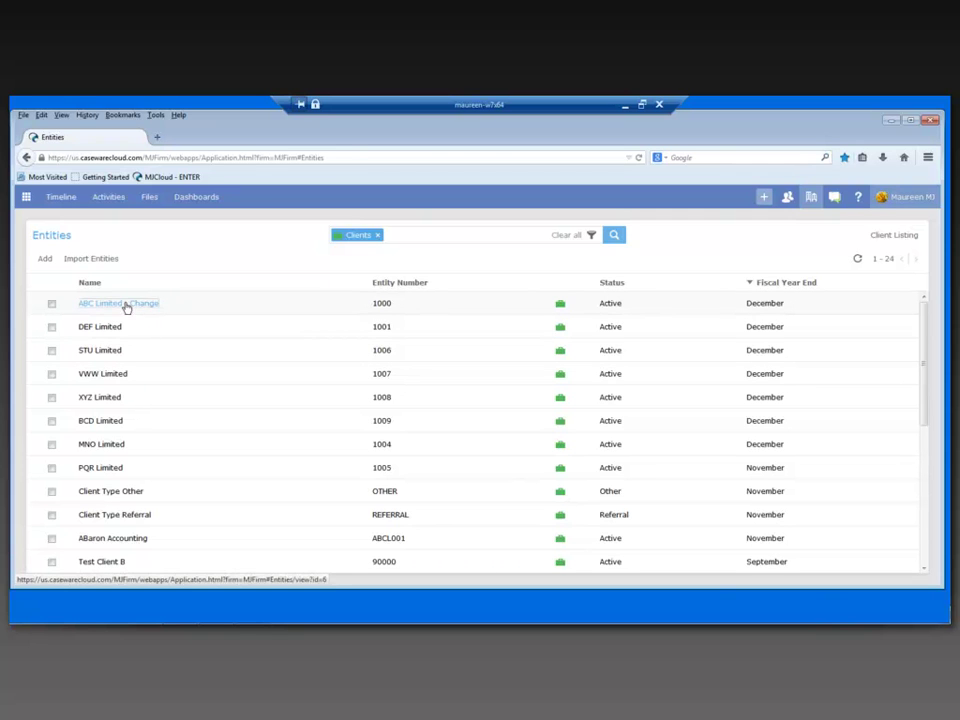
pyautogui.click(126, 306)
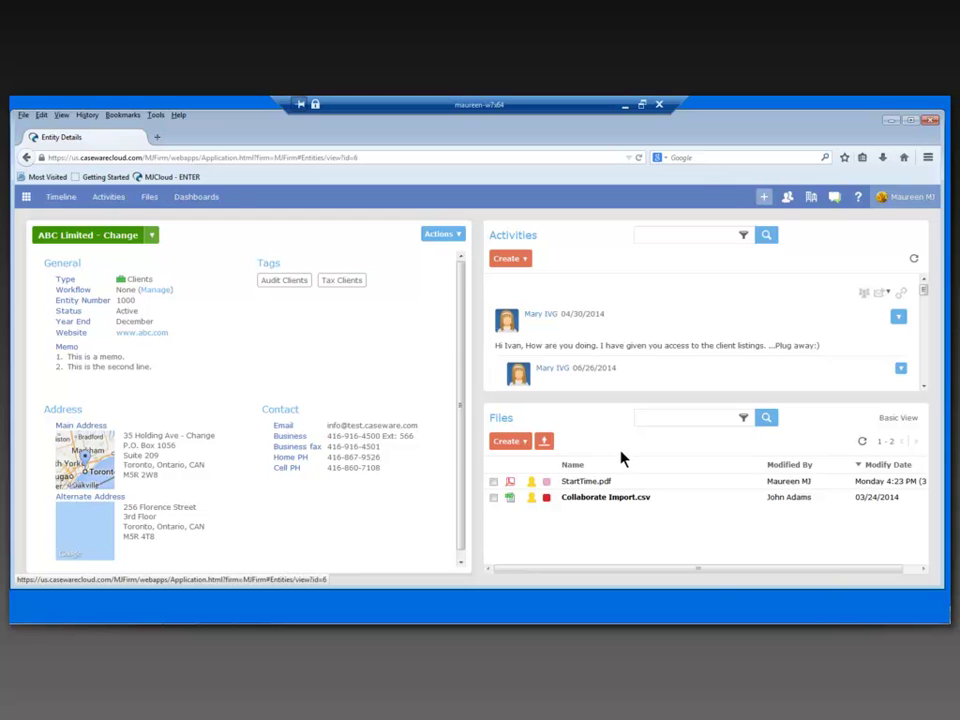
pyautogui.click(455, 236)
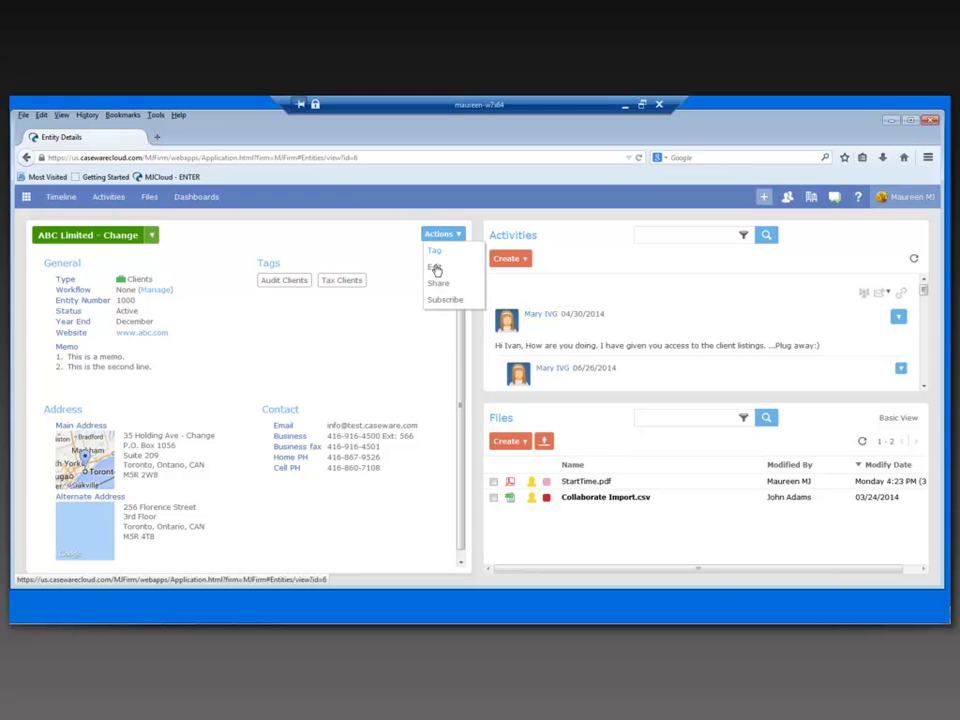
# Remove ' - Change' from the client's name and address, save, and close the edit form
pyautogui.click(436, 268)
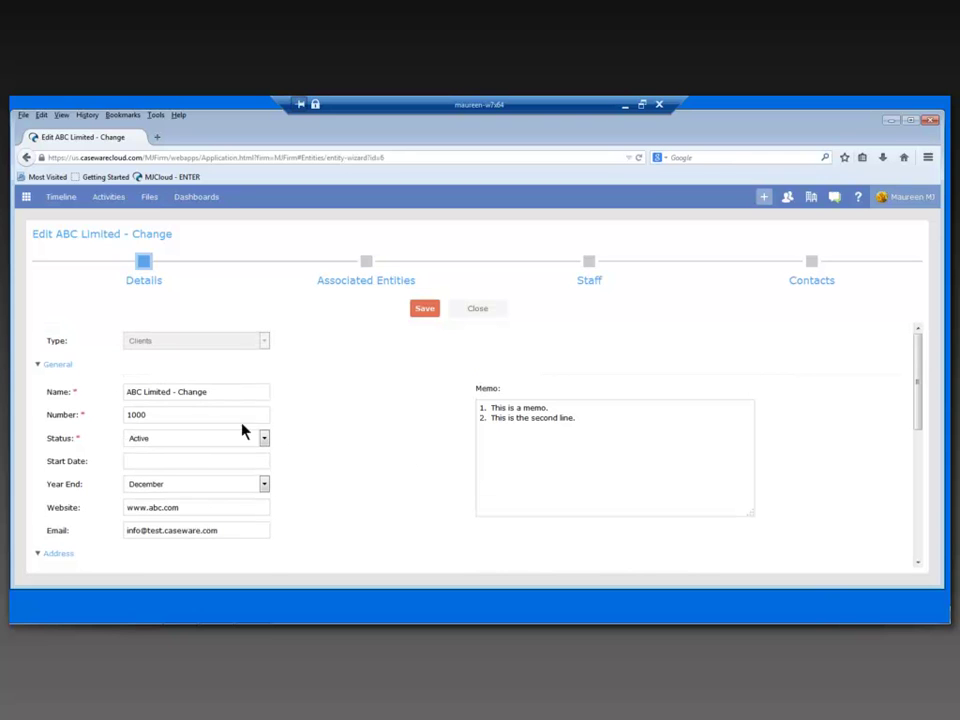
pyautogui.moveTo(172, 392); pyautogui.dragTo(234, 399)
pyautogui.press('BackSpace')
pyautogui.scroll(-1, 362, 466)
pyautogui.scroll(-5, 362, 466)
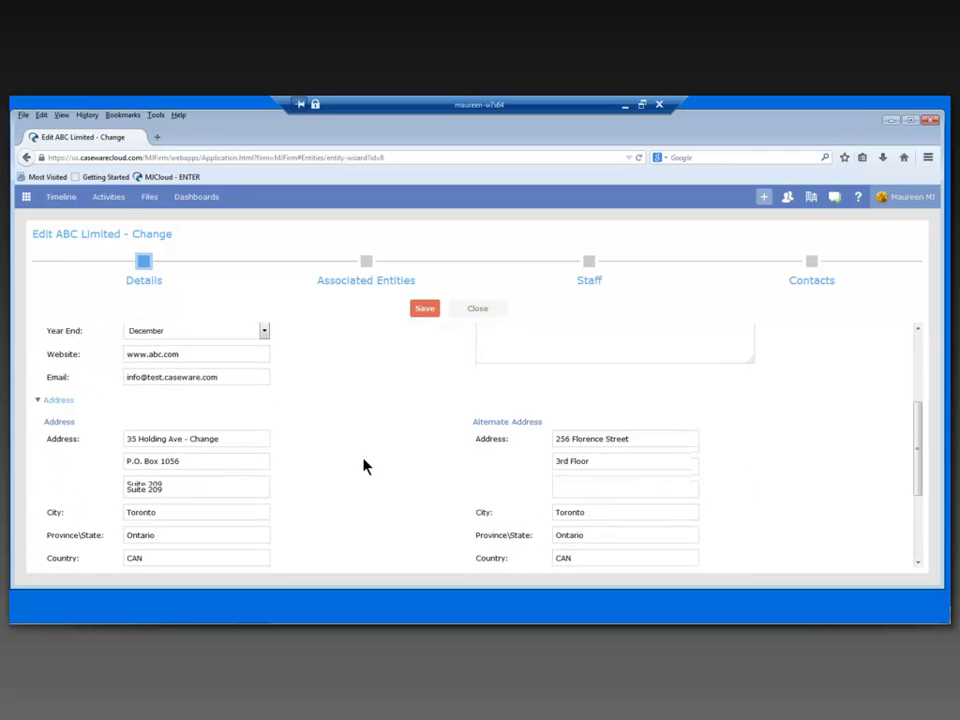
pyautogui.moveTo(214, 420); pyautogui.dragTo(182, 420)
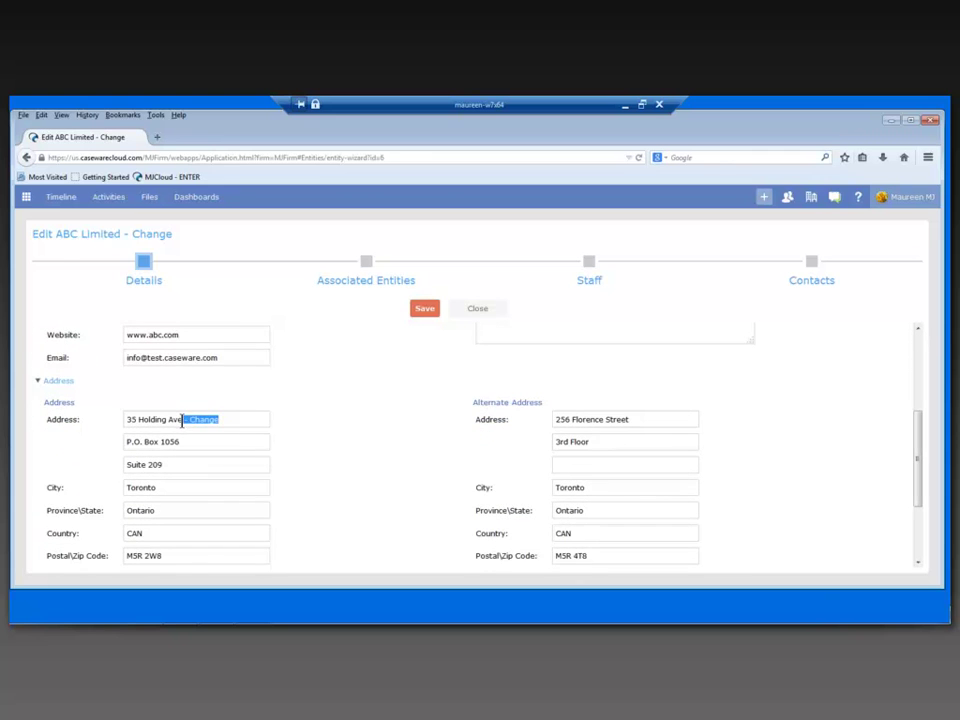
pyautogui.press('BackSpace')
pyautogui.scroll(5, 391, 467)
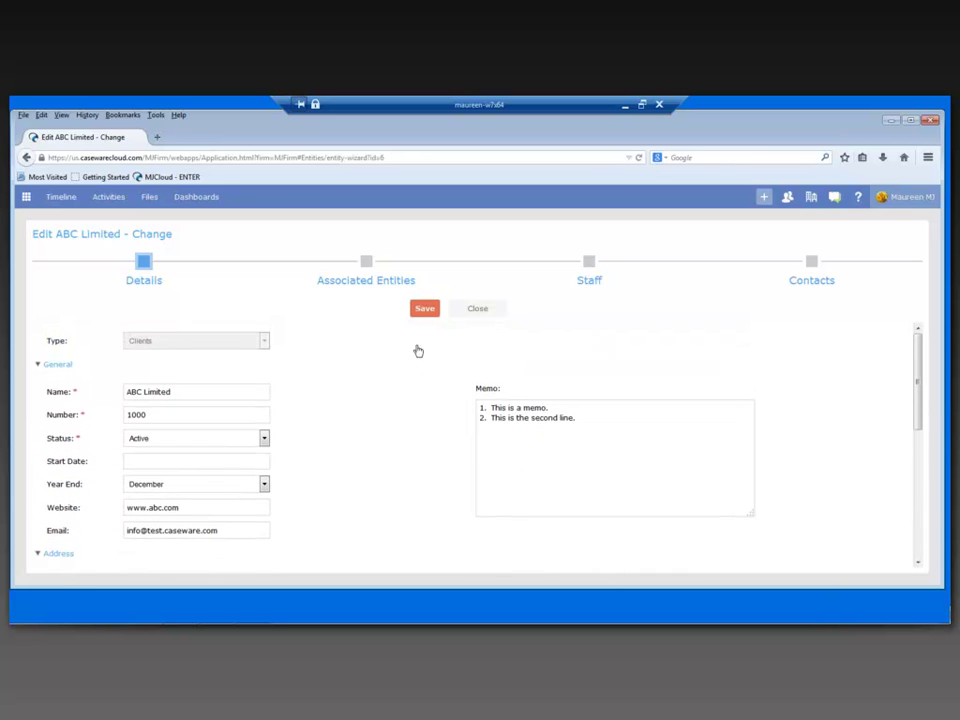
pyautogui.click(425, 314)
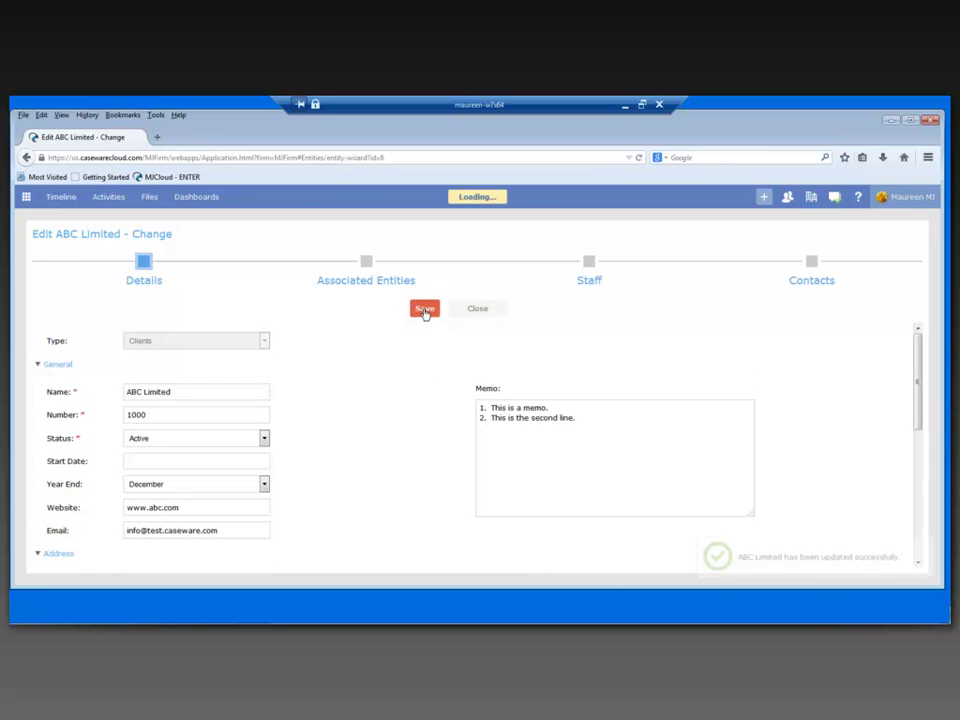
pyautogui.click(480, 313)
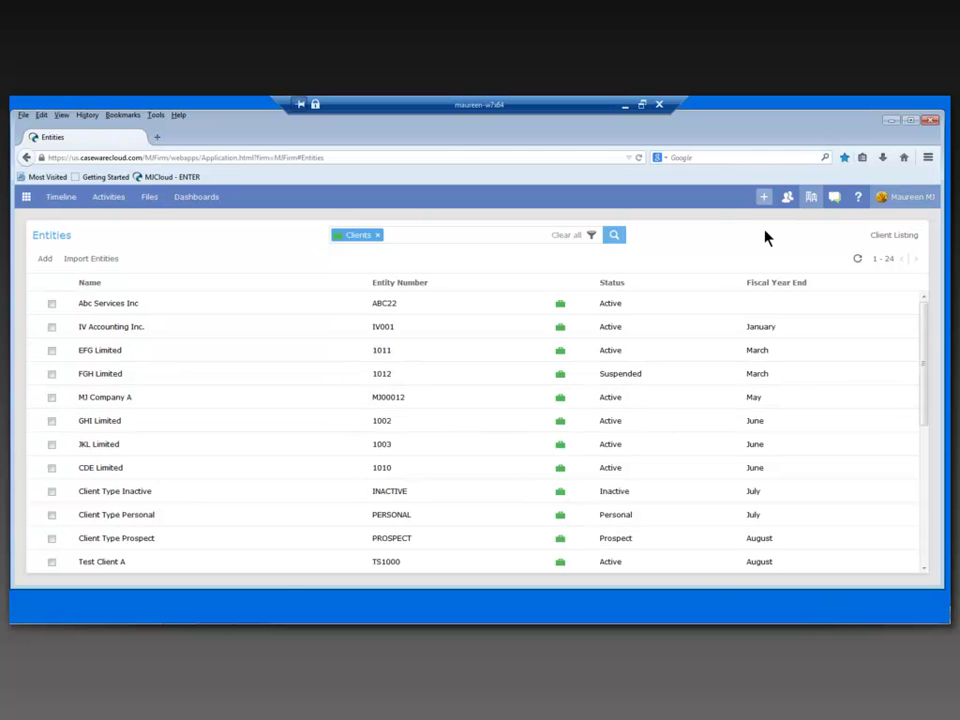
# Open staff member AN01's People profile and cancel its edit dialog without changes
pyautogui.click(786, 199)
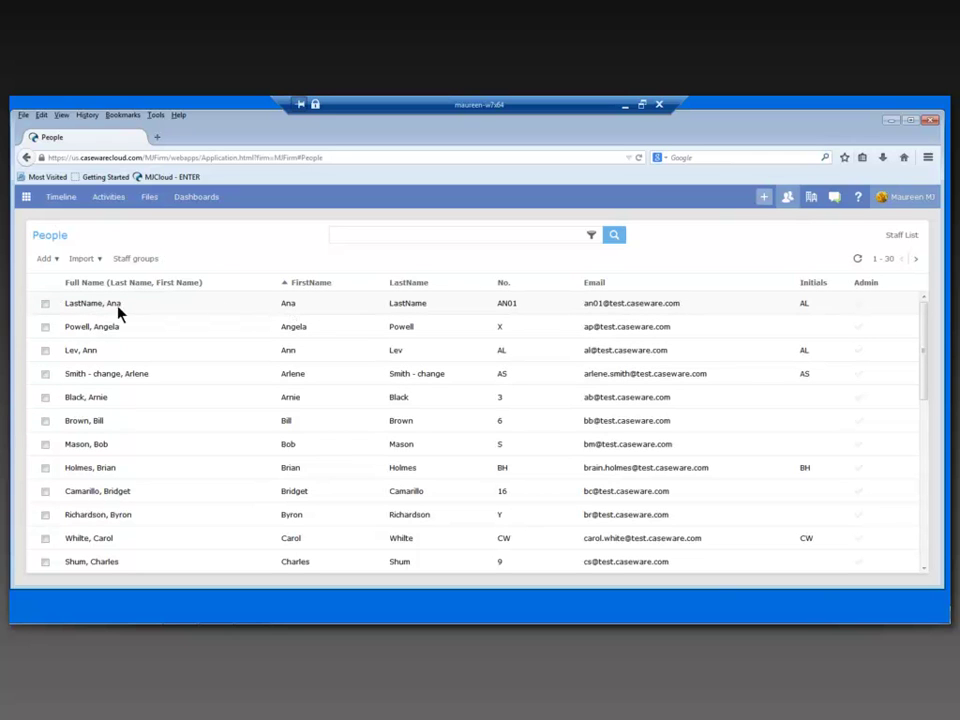
pyautogui.click(80, 307)
pyautogui.click(80, 305)
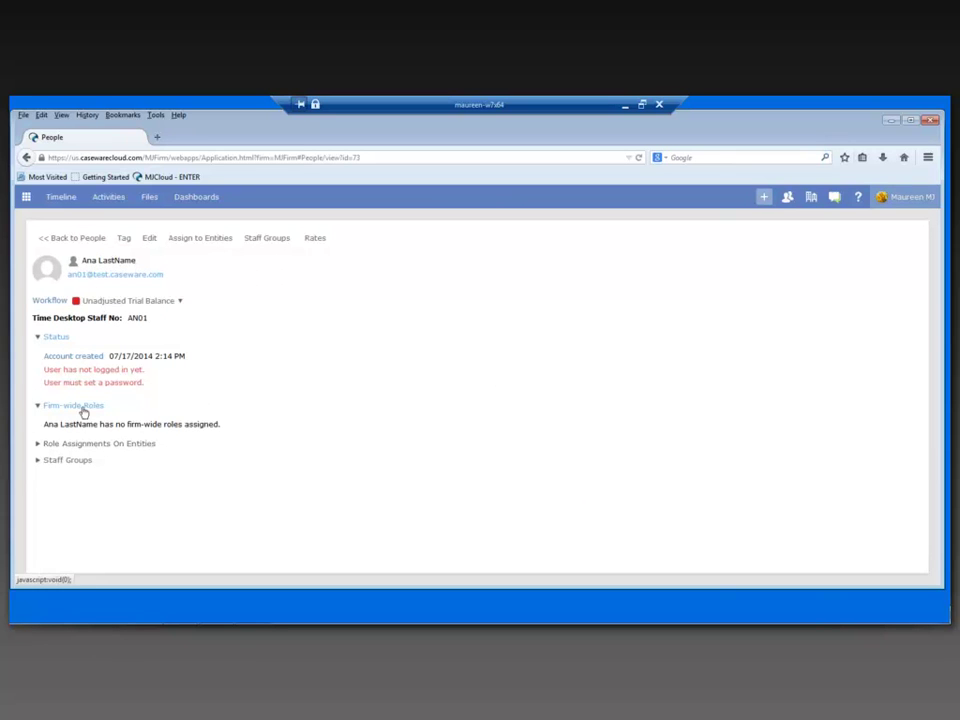
pyautogui.click(150, 242)
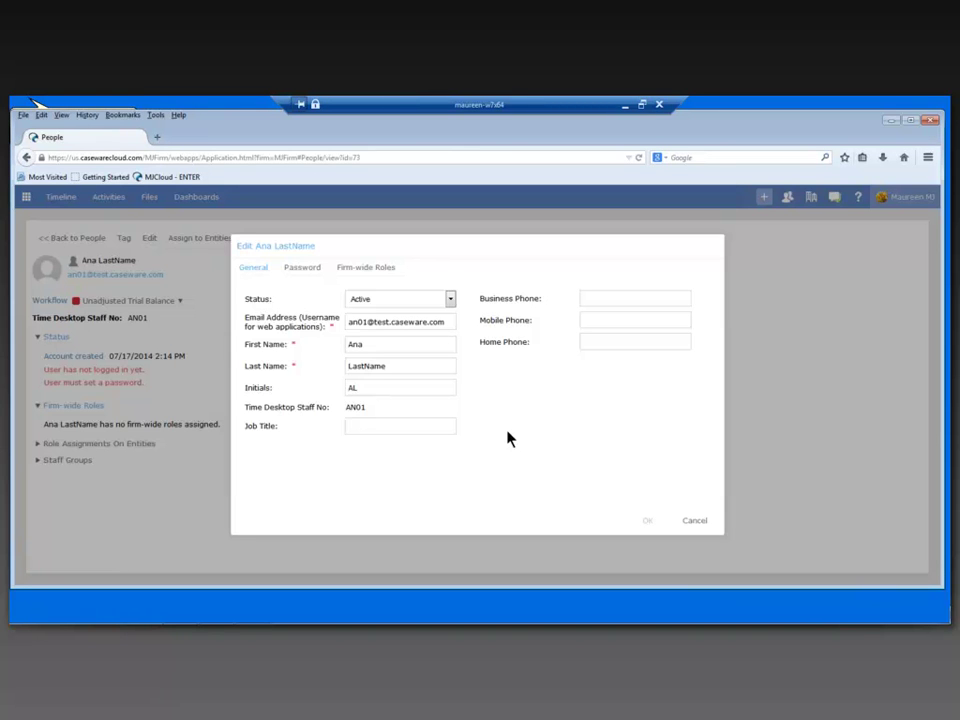
pyautogui.click(696, 522)
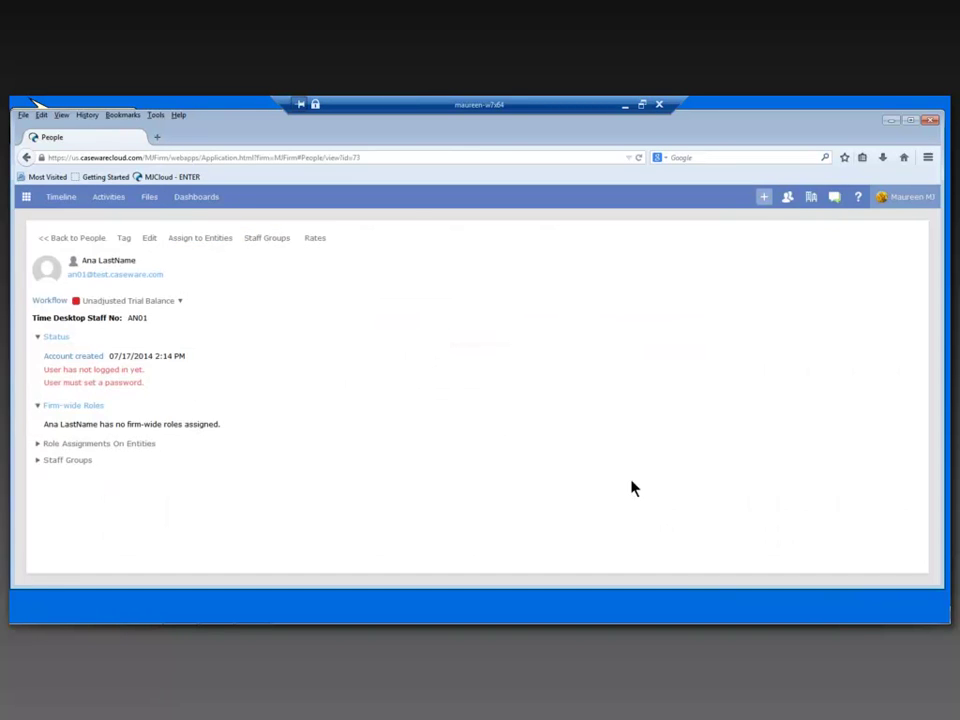
# In Firm Settings > Time on the Go, review the Time work codes, then the Expense work codes
pyautogui.click(26, 197)
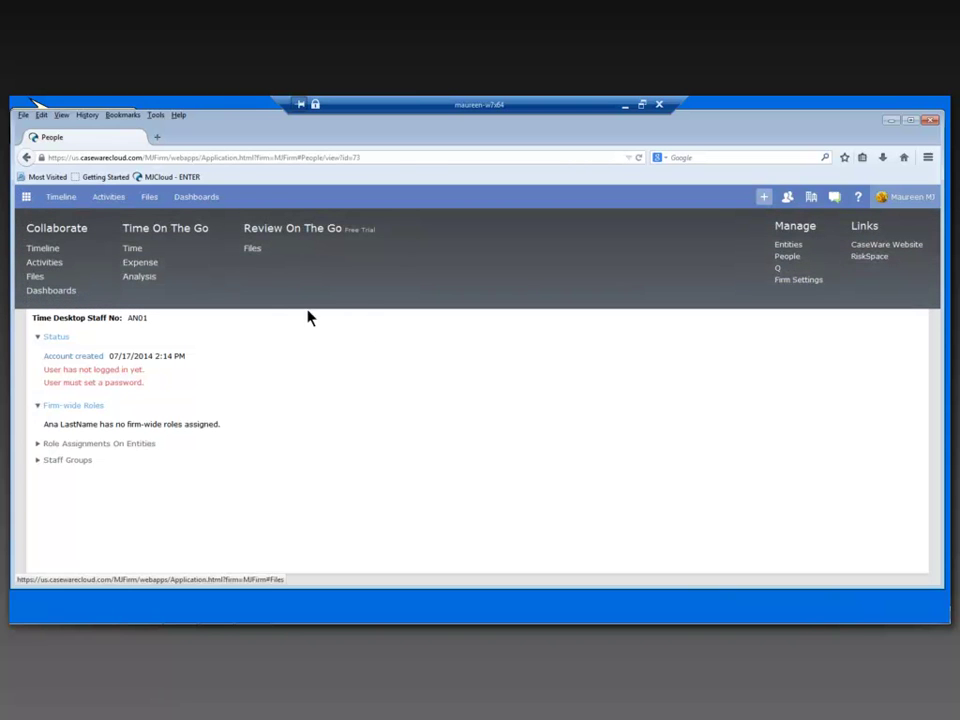
pyautogui.click(800, 280)
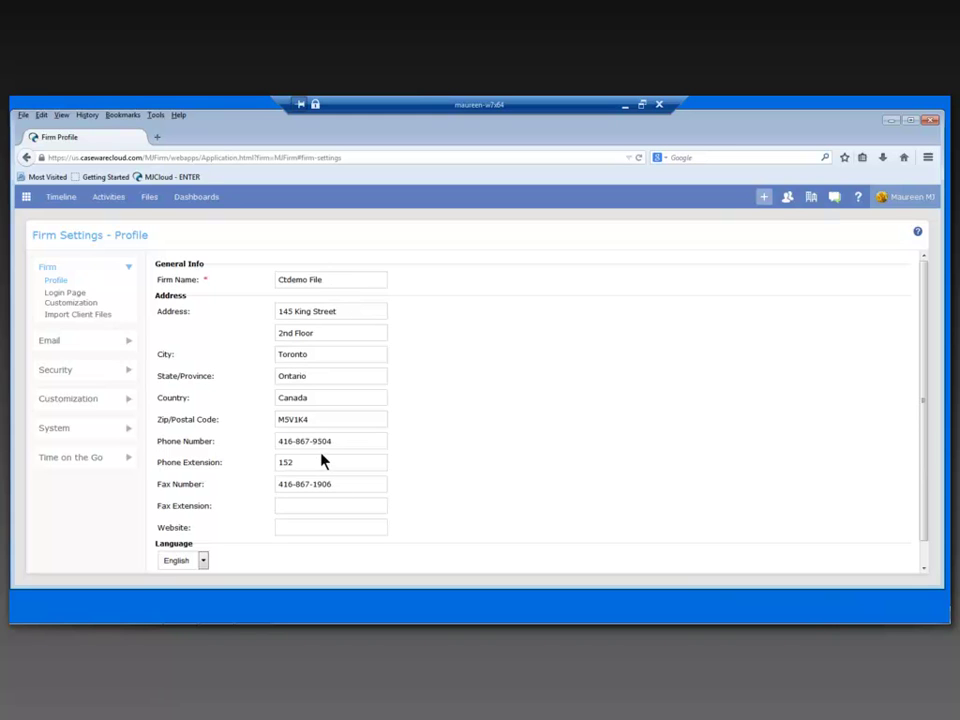
pyautogui.click(126, 461)
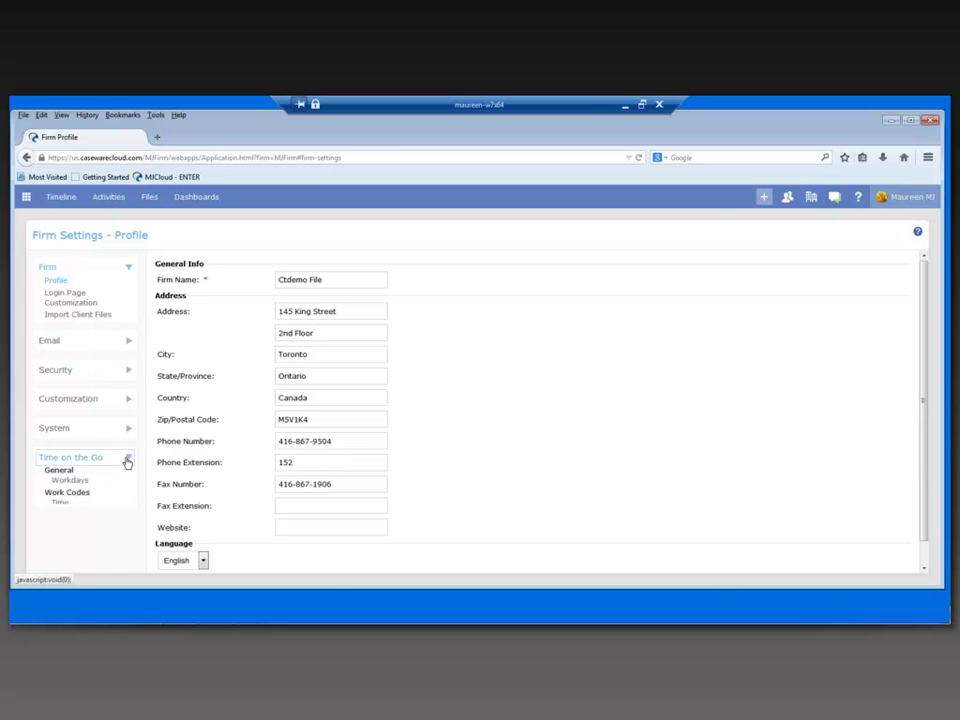
pyautogui.click(58, 503)
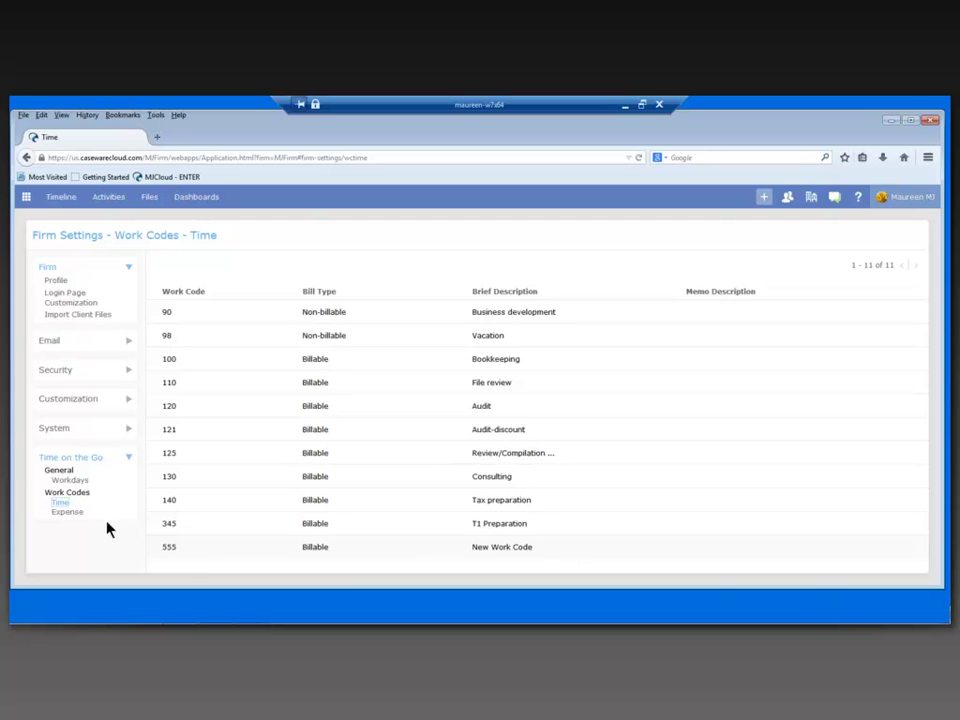
pyautogui.click(72, 516)
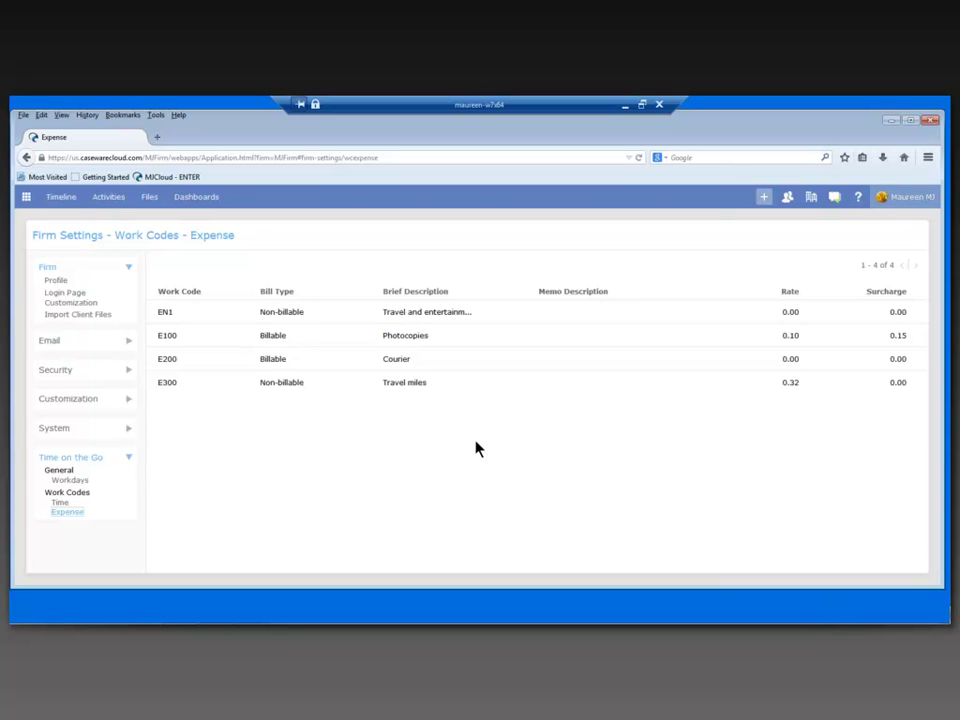
pyautogui.click(905, 198)
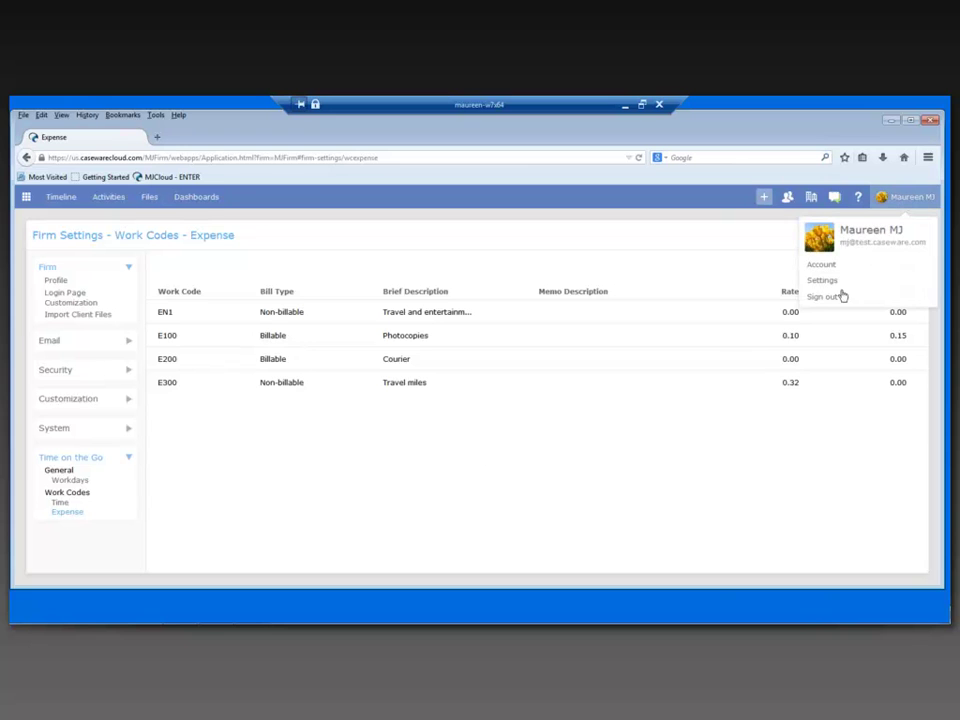
# Sign out of CaseWare Cloud and bring up CaseWare Time's Time Entries window
pyautogui.click(816, 298)
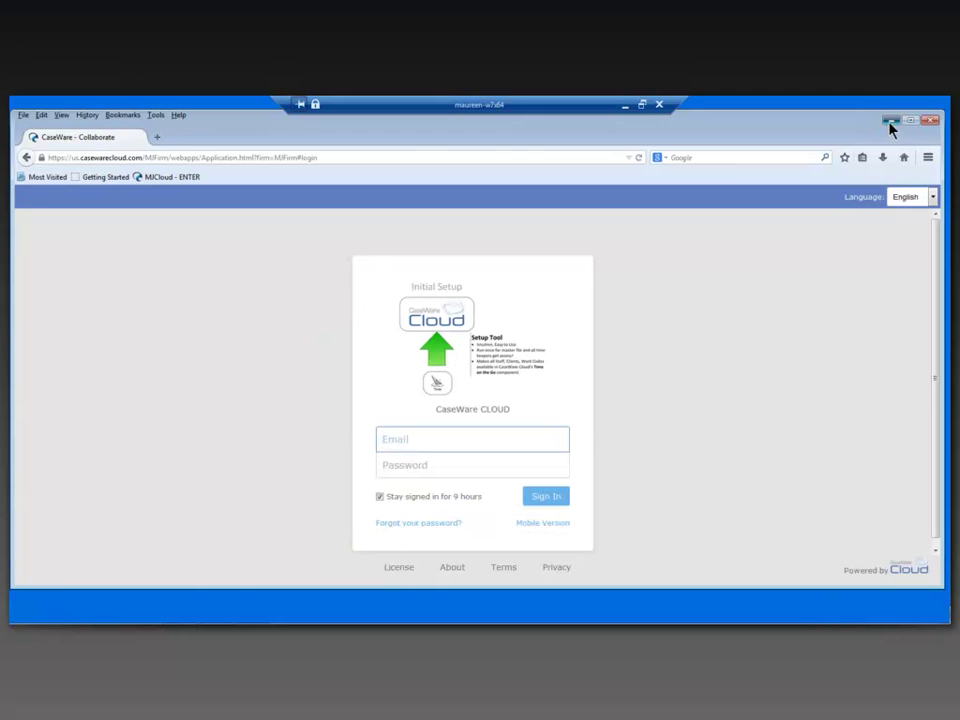
pyautogui.click(891, 121)
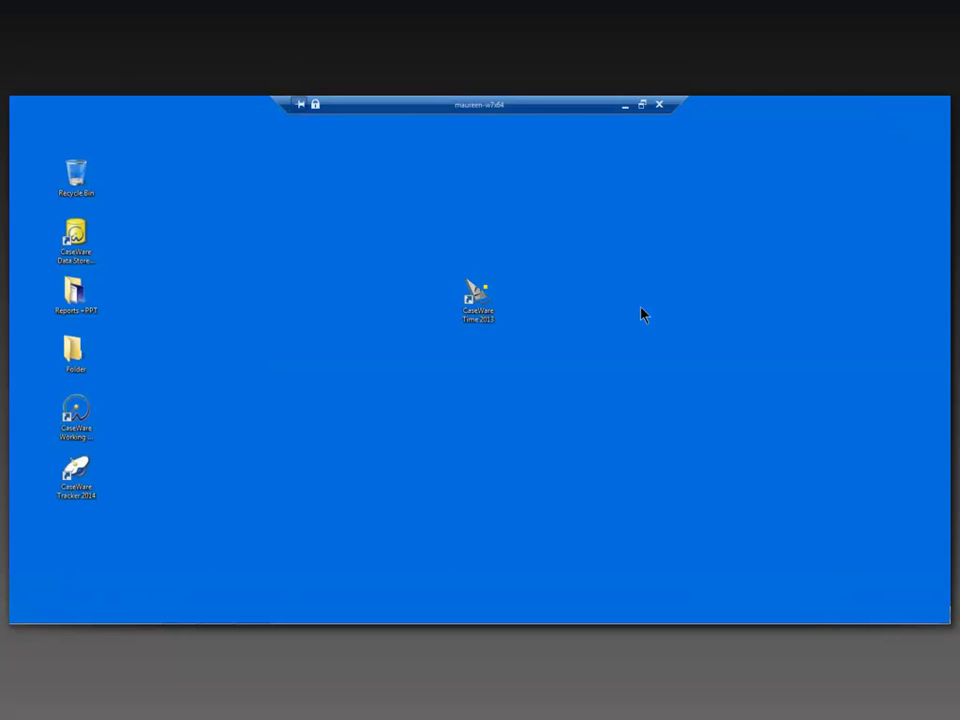
pyautogui.click(252, 613)
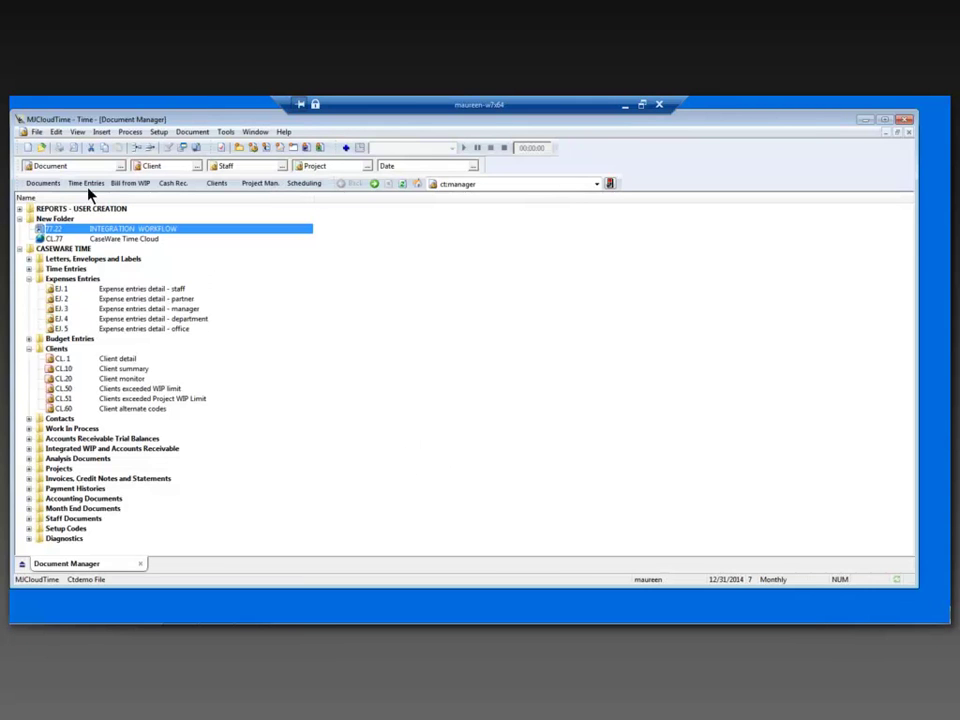
pyautogui.click(87, 185)
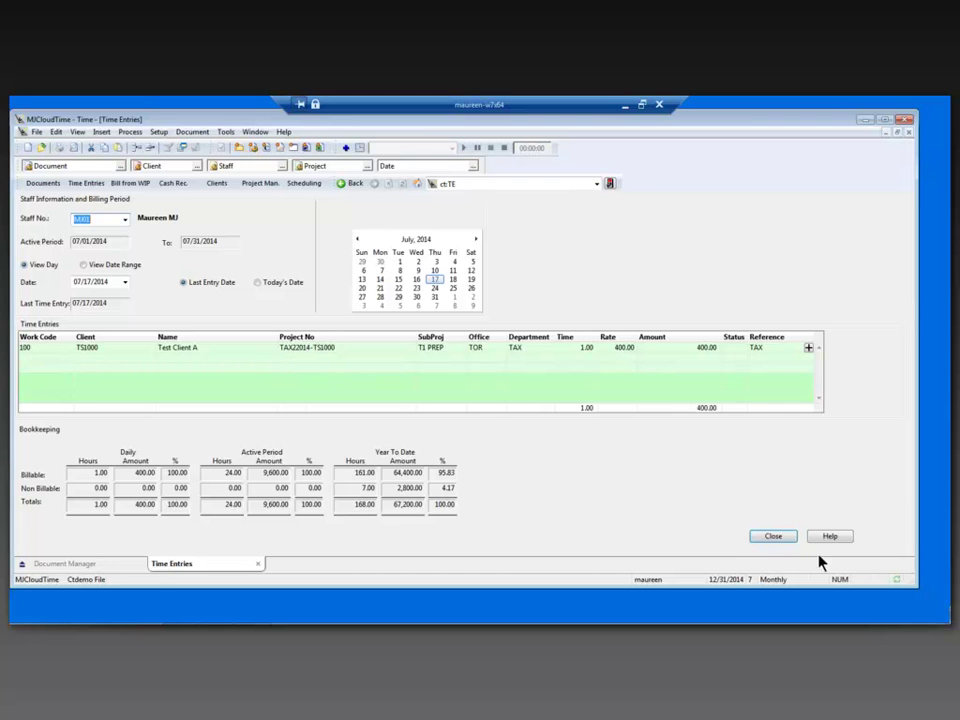
# Add a time entry row with work code 140, client 1000, project TAX2014-1000, sub-project T1 PREP
pyautogui.moveTo(898, 585)
pyautogui.click(52, 357)
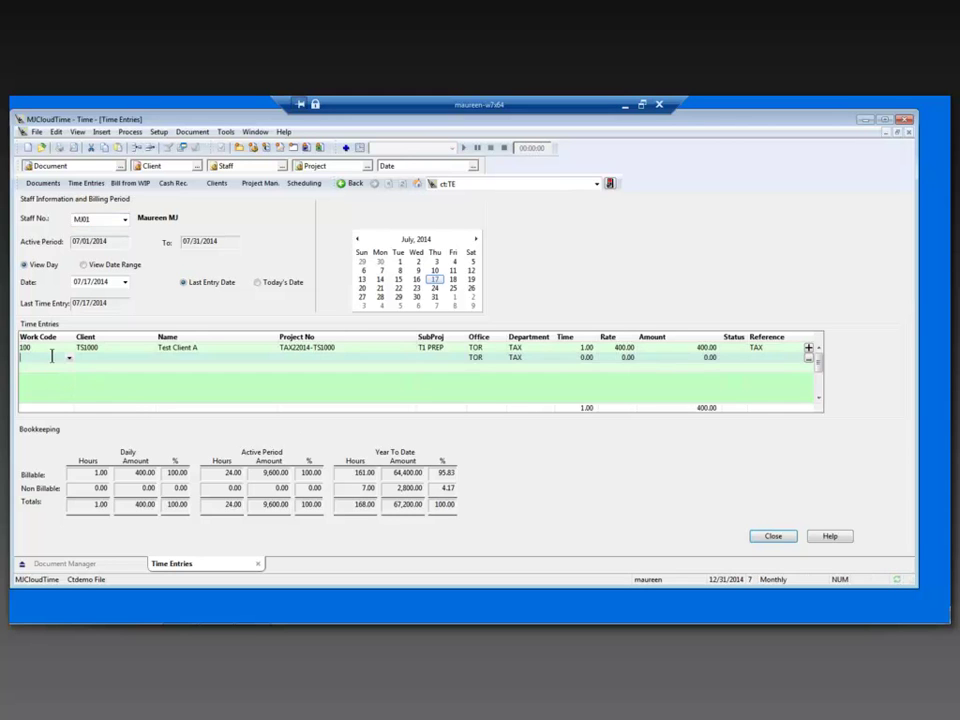
pyautogui.click(69, 357)
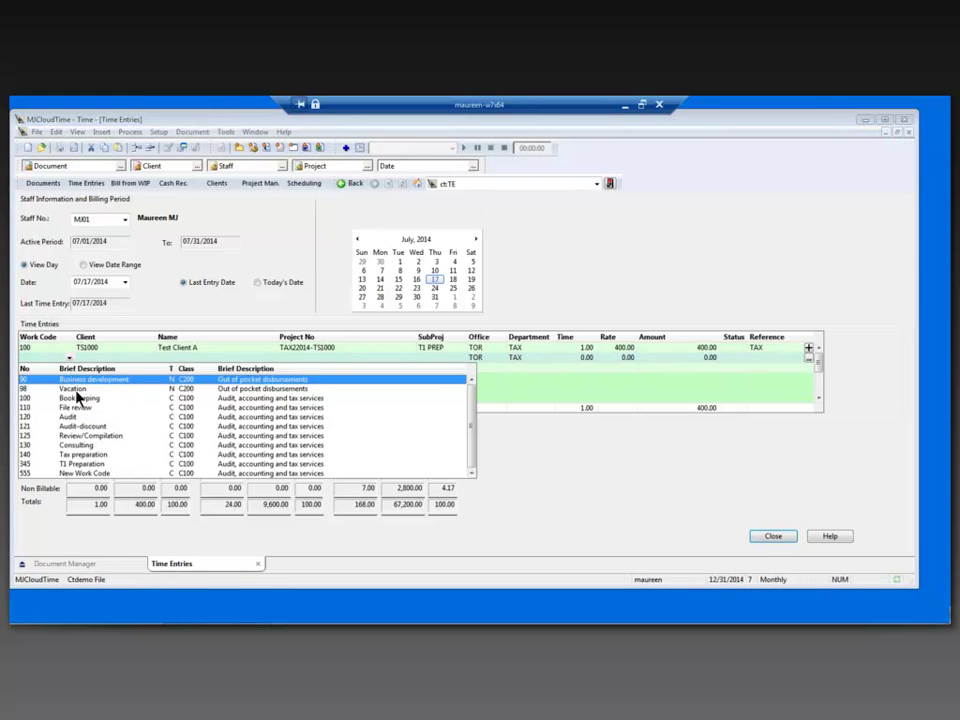
pyautogui.click(82, 455)
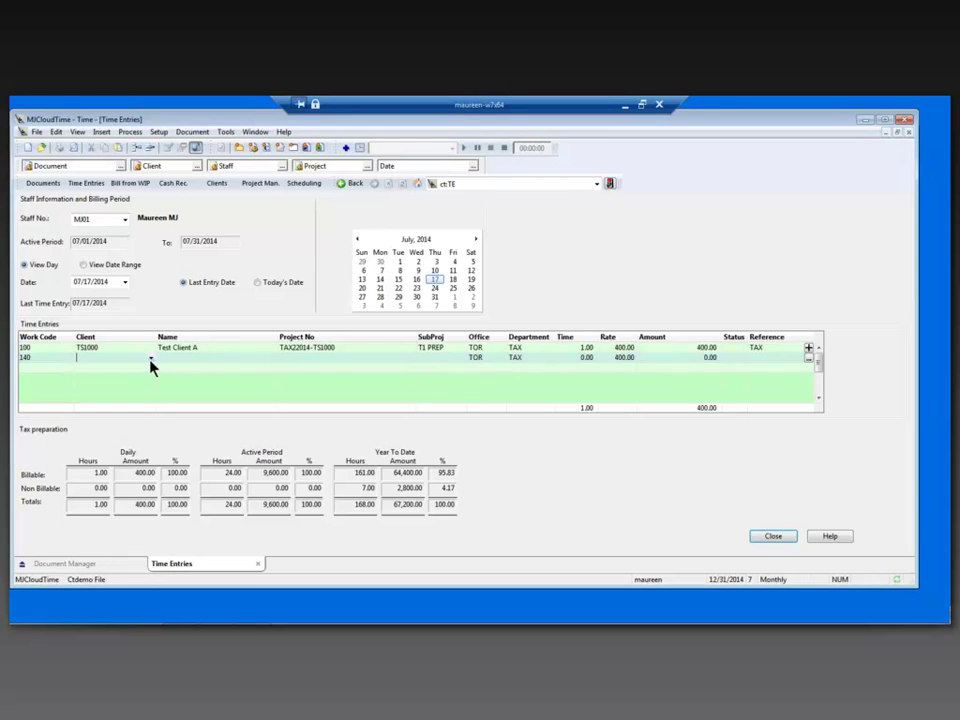
pyautogui.click(150, 359)
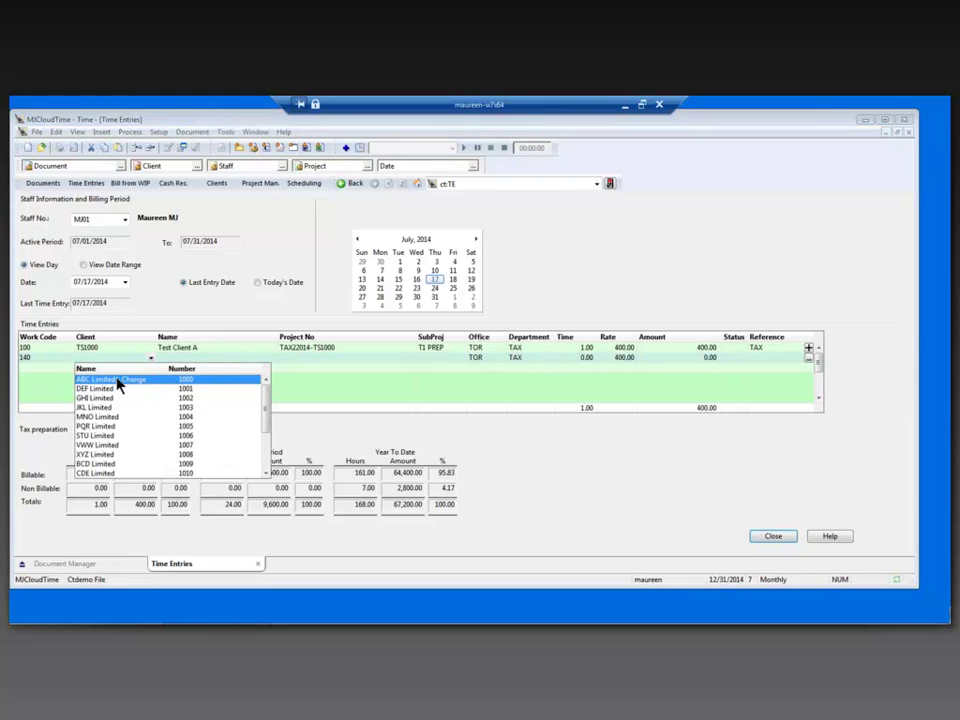
pyautogui.click(120, 382)
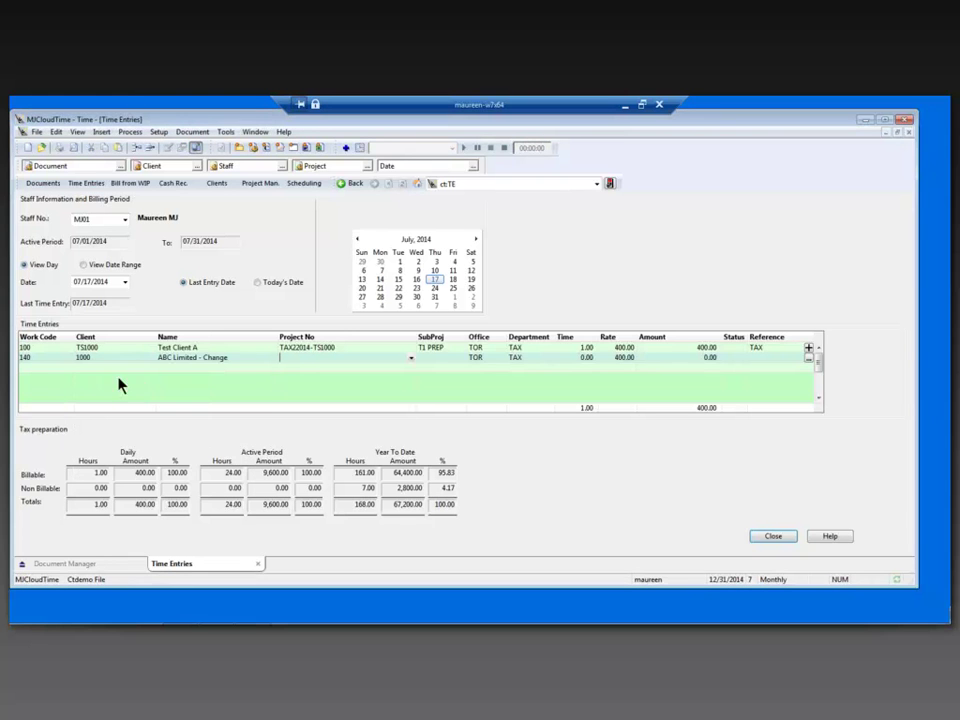
pyautogui.click(411, 363)
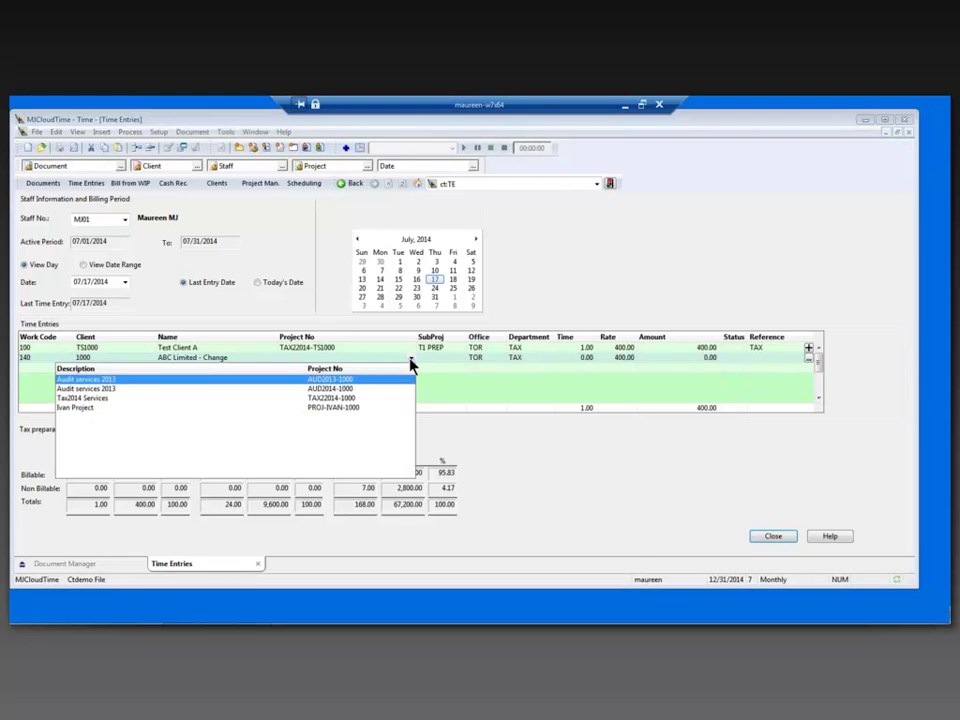
pyautogui.click(217, 400)
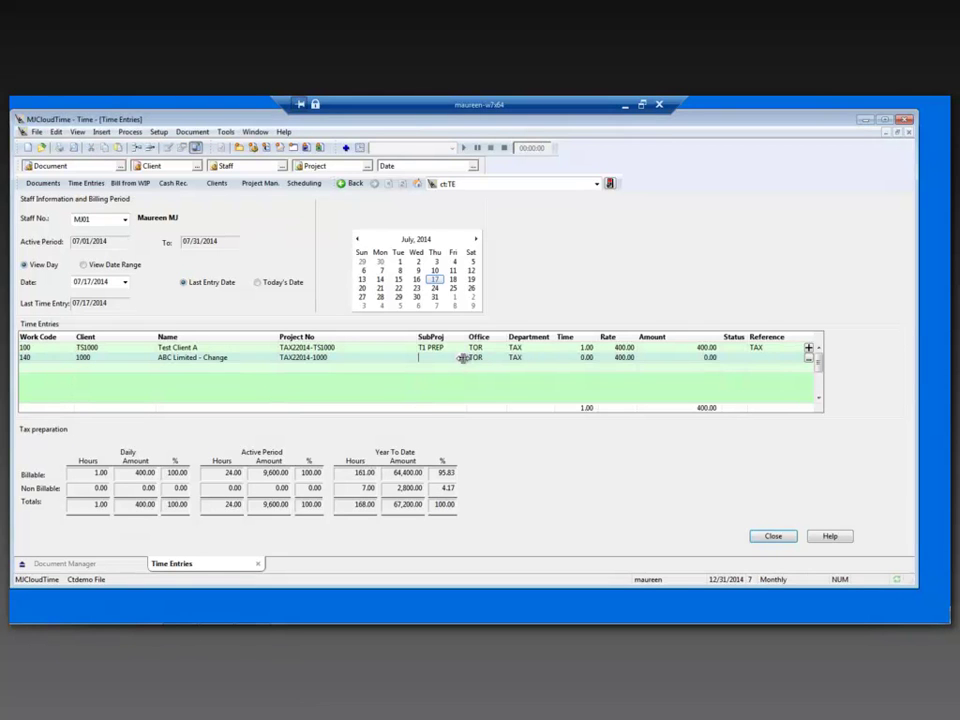
pyautogui.click(462, 358)
pyautogui.click(444, 381)
# Enter 5 hours and reference 'tax', then write the memo 'Add details'
pyautogui.click(584, 357)
pyautogui.moveTo(584, 357); pyautogui.dragTo(594, 364)
pyautogui.write('5')
pyautogui.press('Tab')
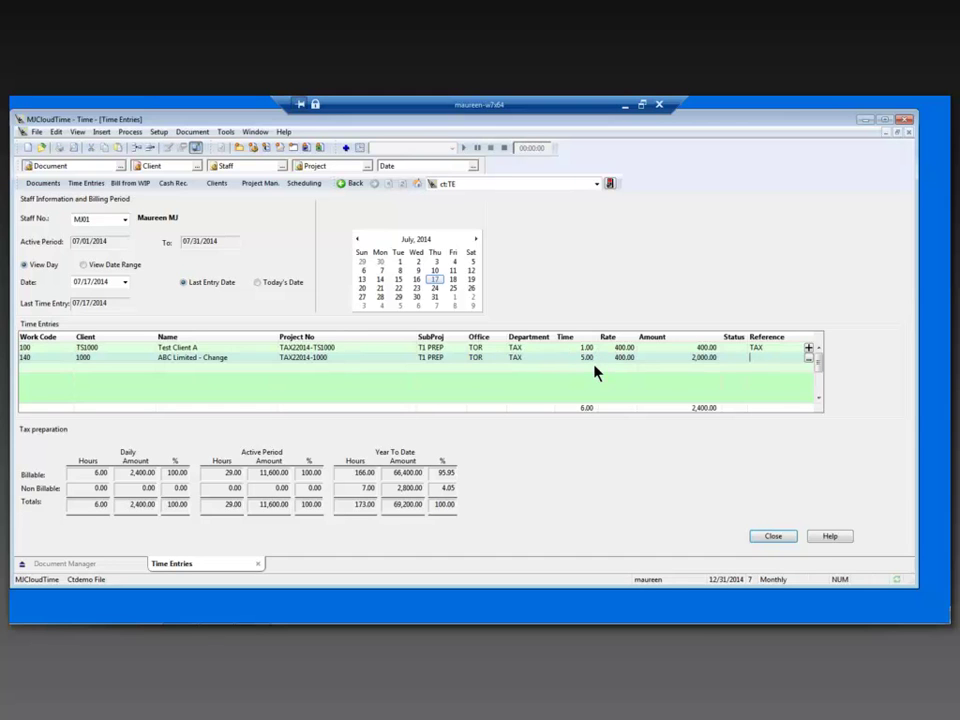
pyautogui.write('tax')
pyautogui.press('Tab')
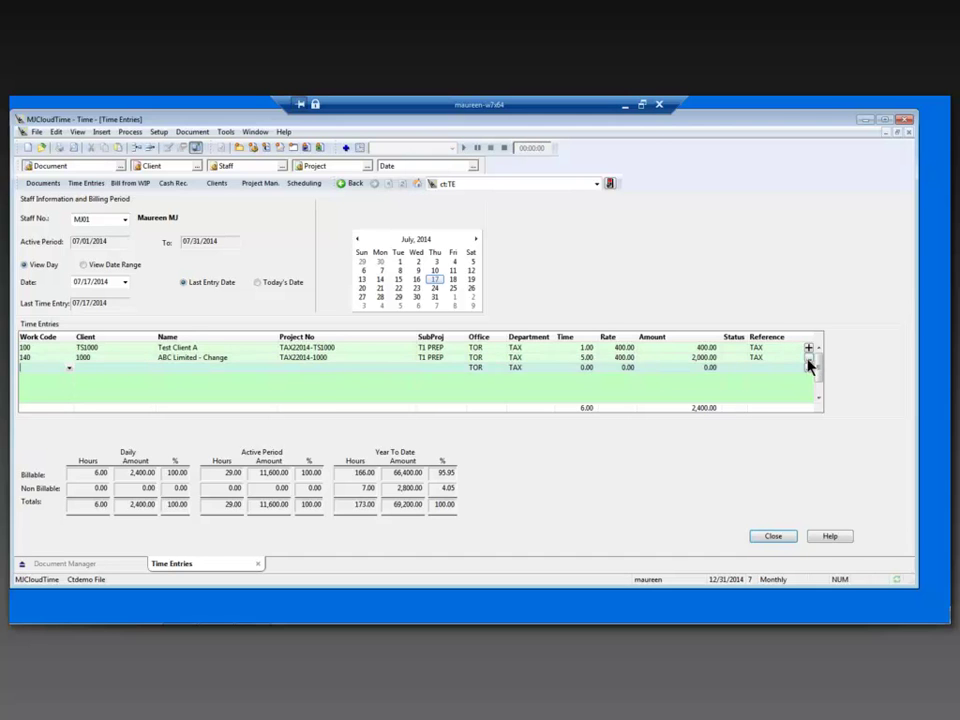
pyautogui.click(808, 360)
pyautogui.write('Ad')
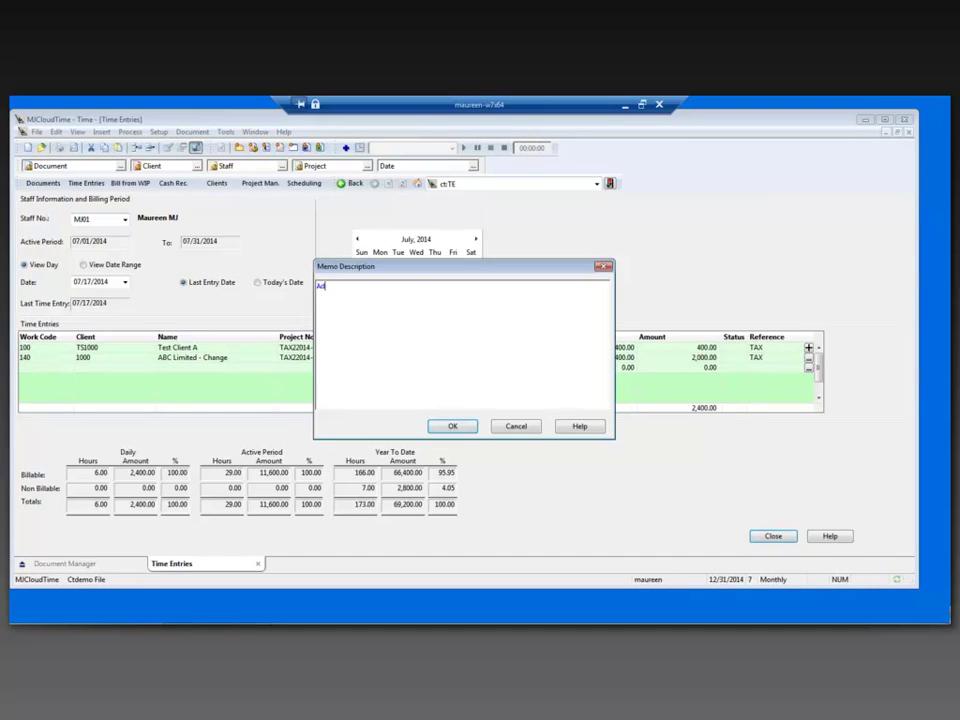
pyautogui.write('d details')
# Save the 'Add details' memo on the Tax preparation entry
pyautogui.click(450, 428)
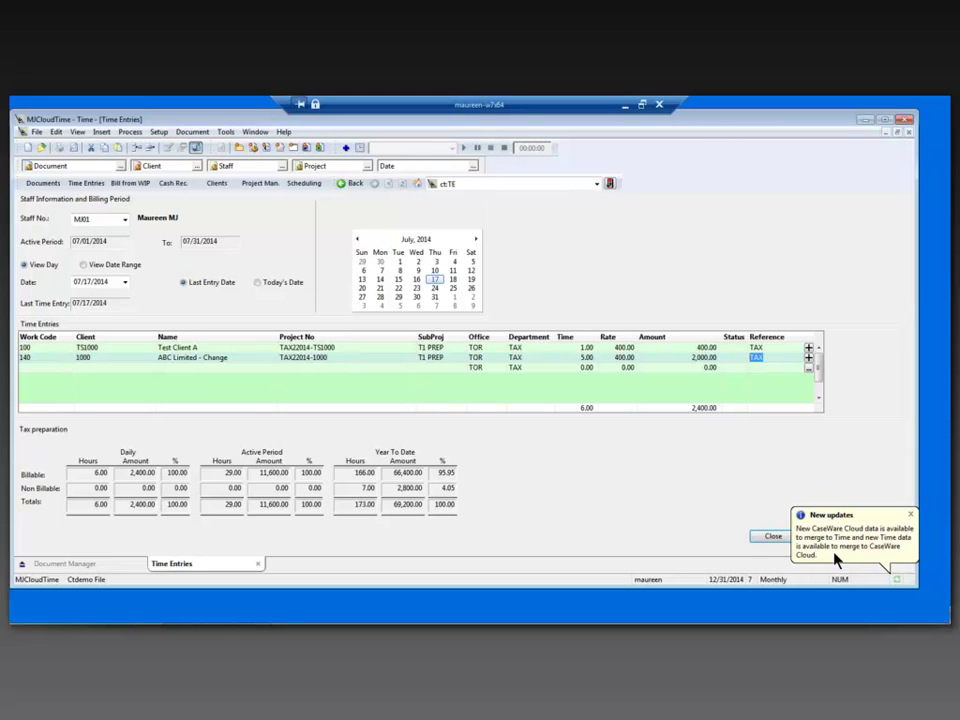
# Merge Time with CaseWare Cloud so client 1000 shows as ABC Limited, then return to the browser sign-in page
pyautogui.click(835, 558)
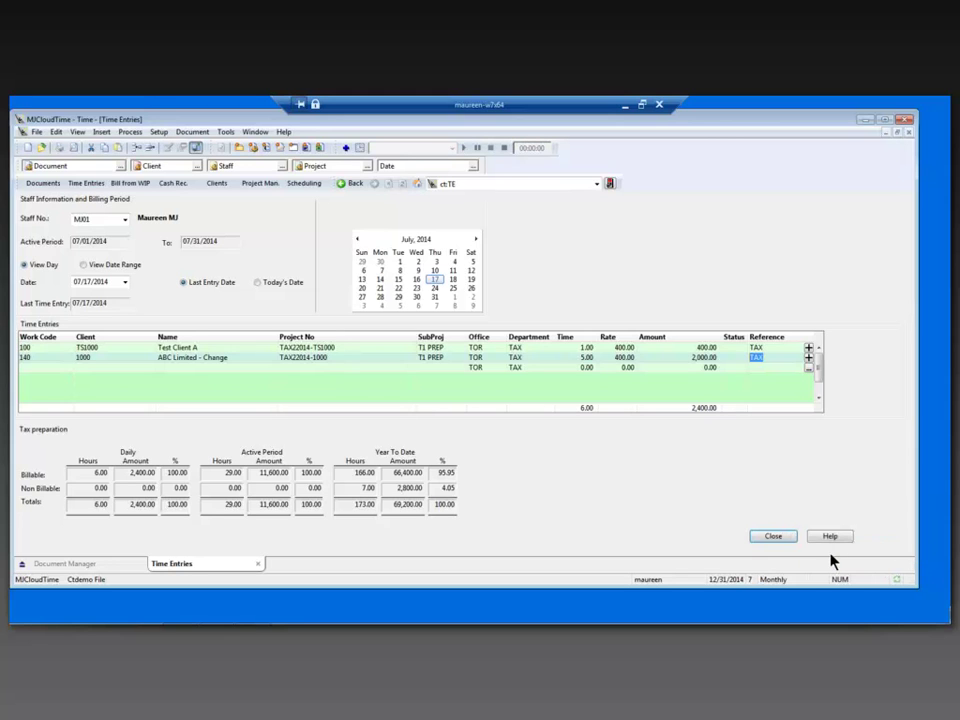
pyautogui.moveTo(897, 584)
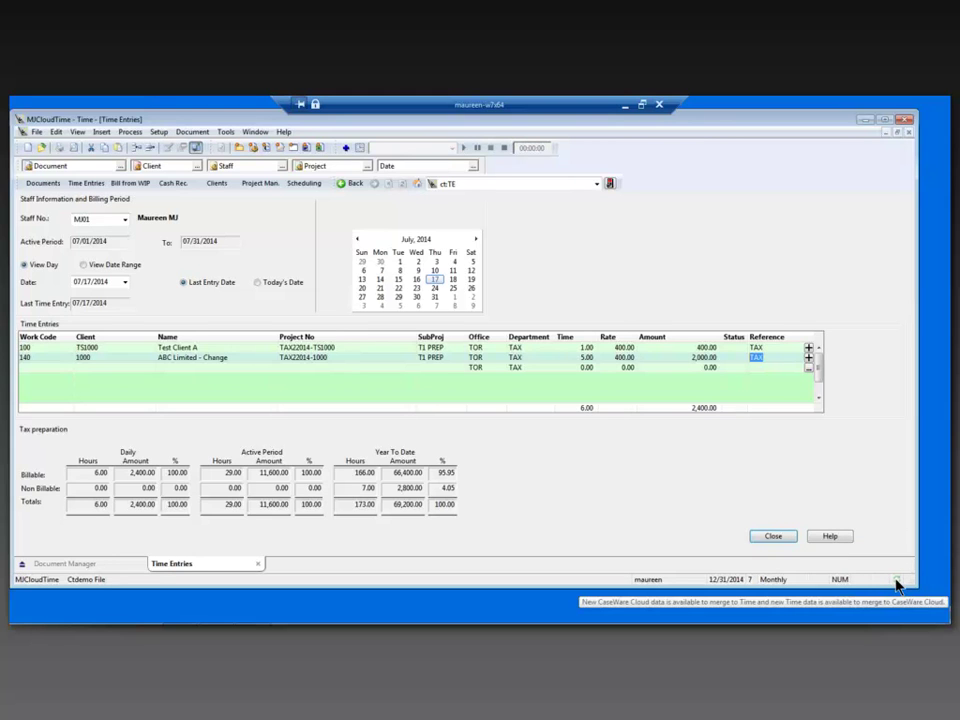
pyautogui.click(897, 584)
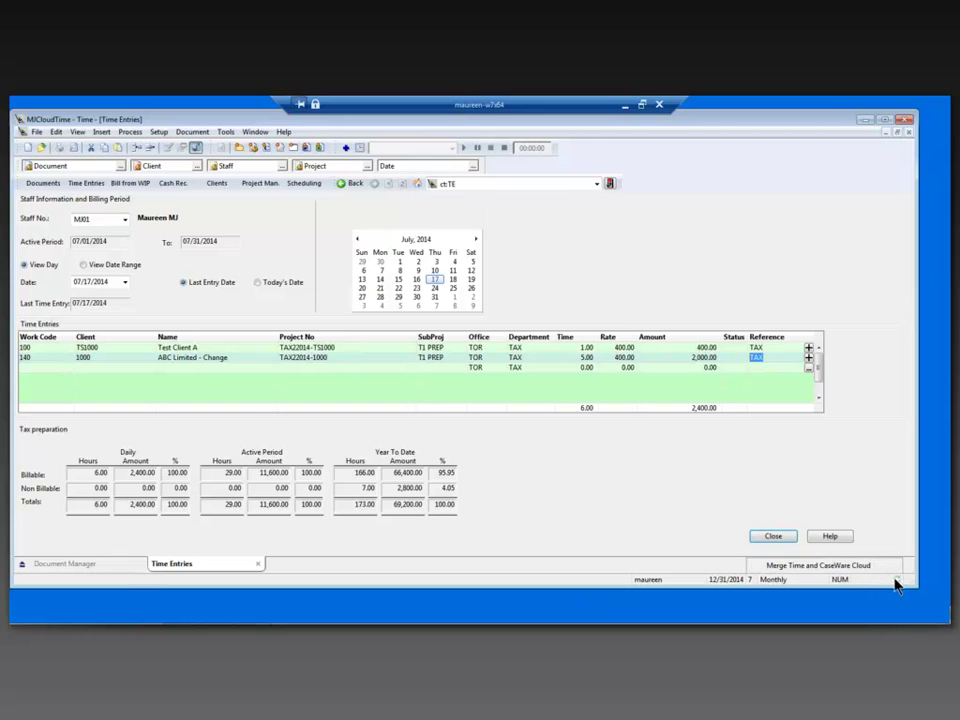
pyautogui.click(826, 566)
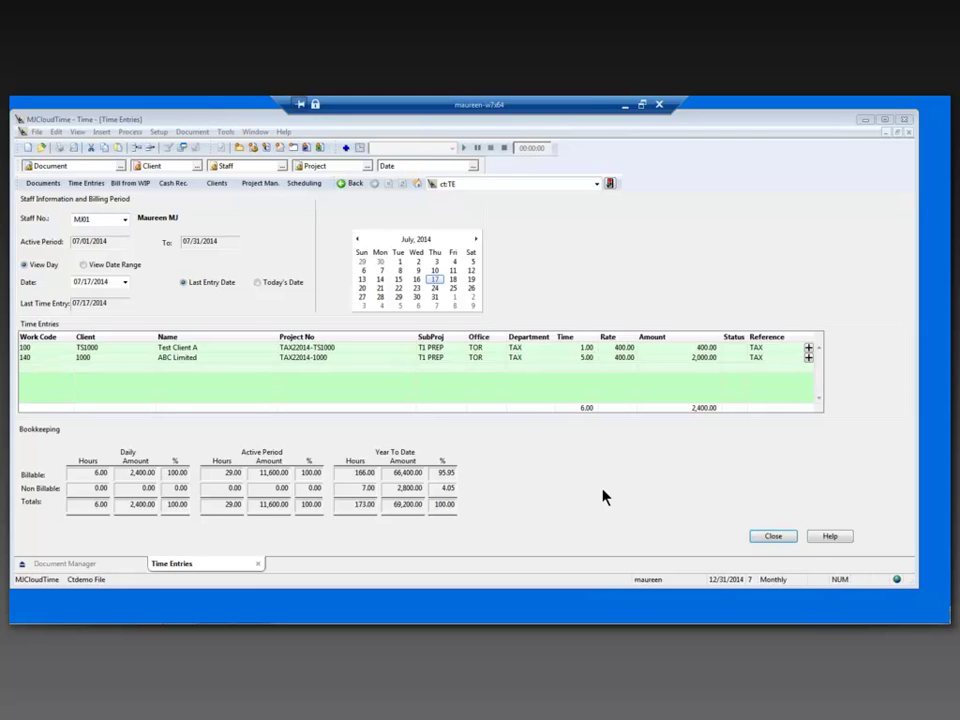
pyautogui.click(862, 120)
pyautogui.click(180, 612)
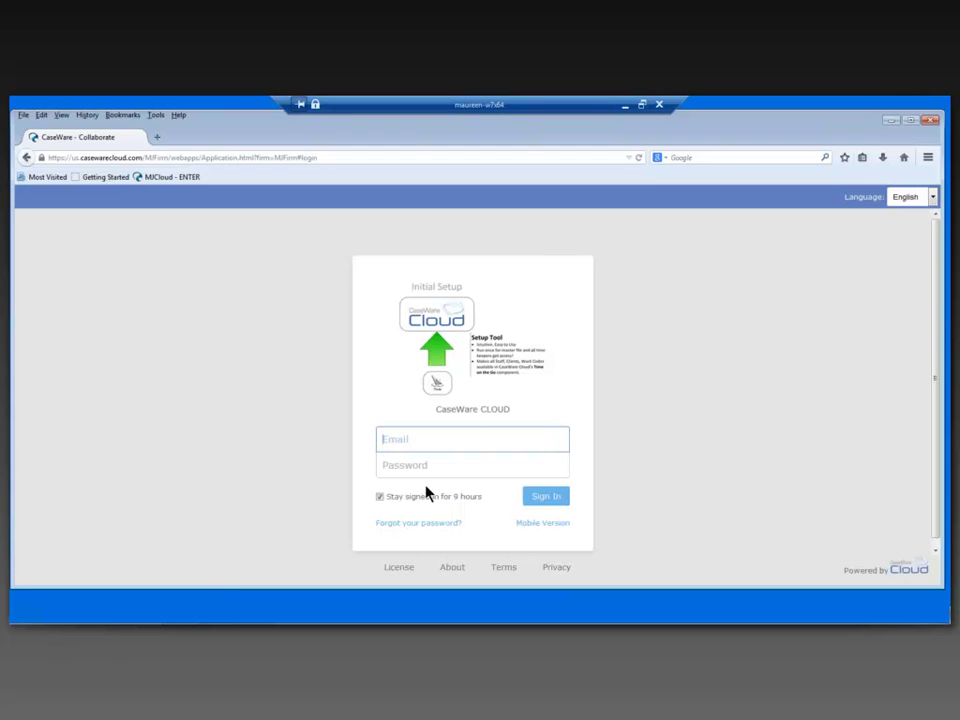